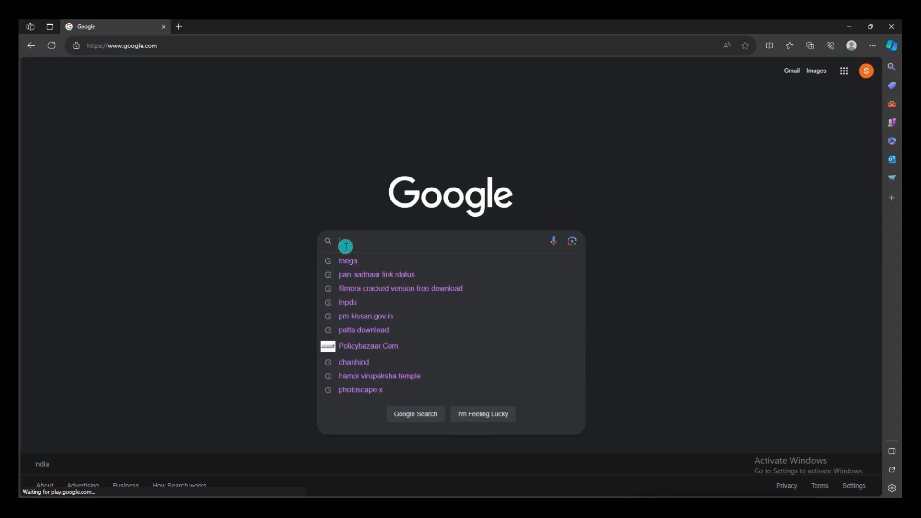
- Search Google for 'tnega' and open the TNeGA - TN GOV e-Sevai website
type("tne")
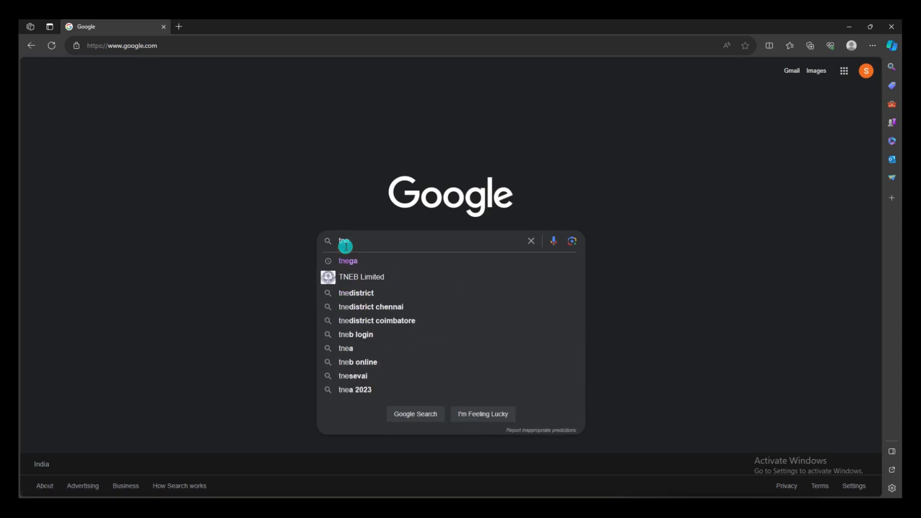
type("ga")
key("Return")
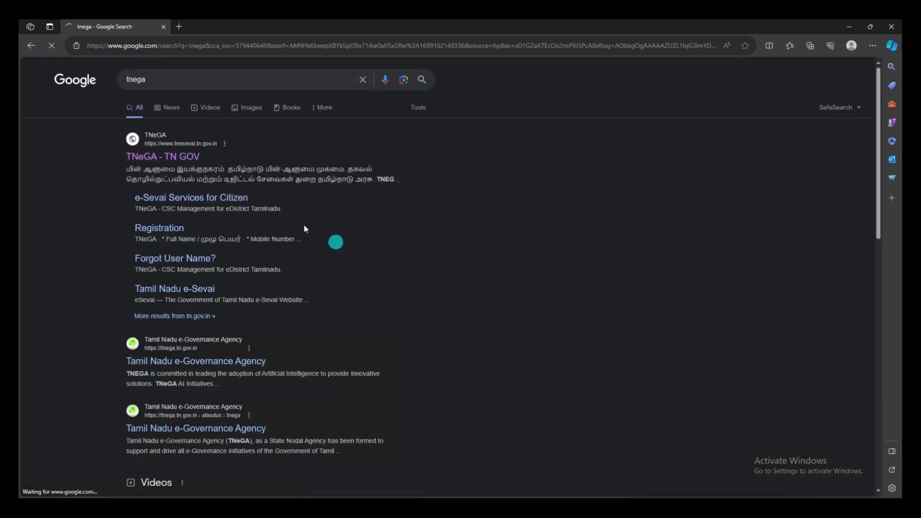
left_click(154, 157)
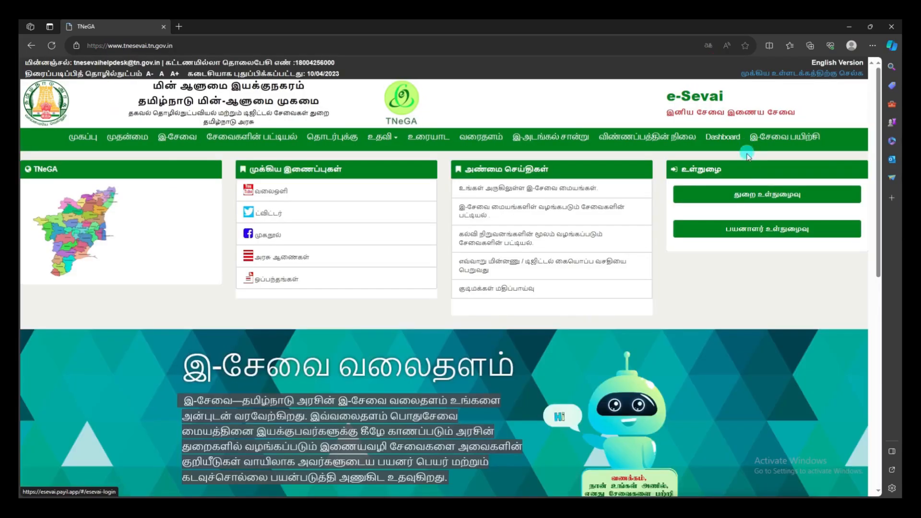
- From the citizen user login page, open the 'New User? SignUp here' registration form
left_click(748, 233)
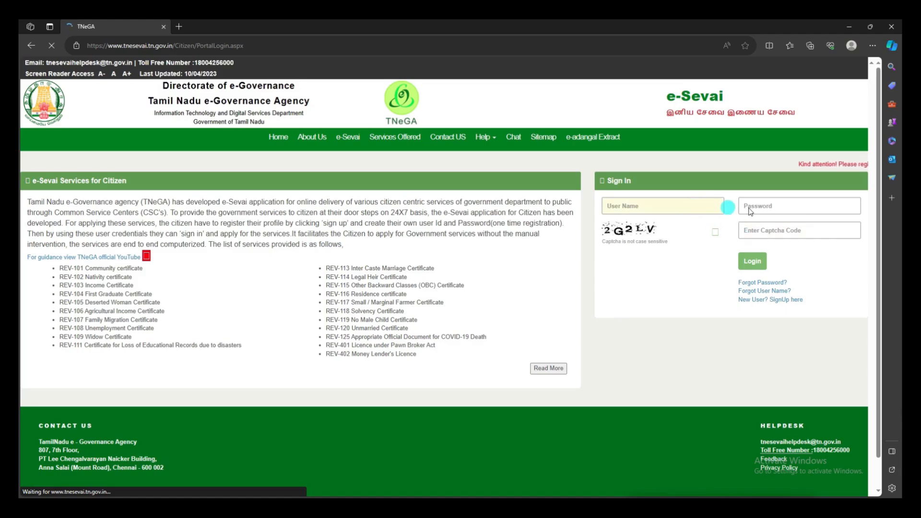
left_click(775, 240)
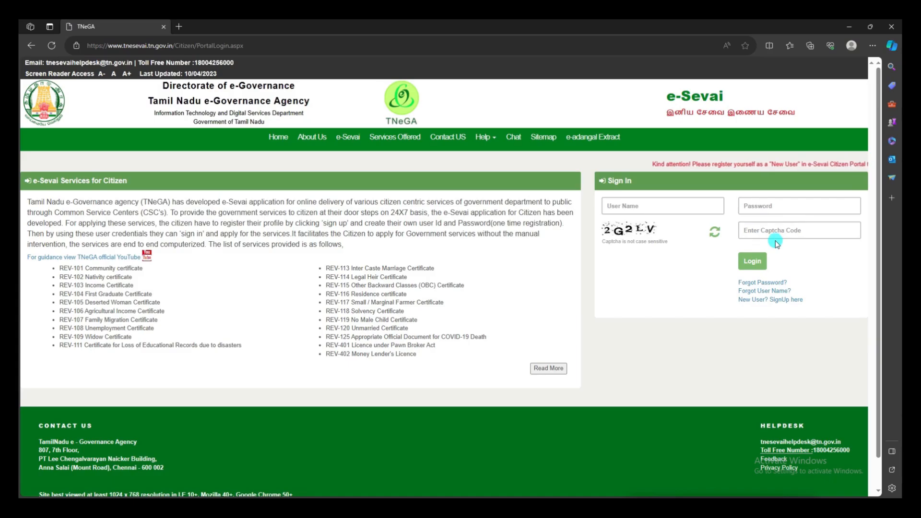
left_click(759, 301)
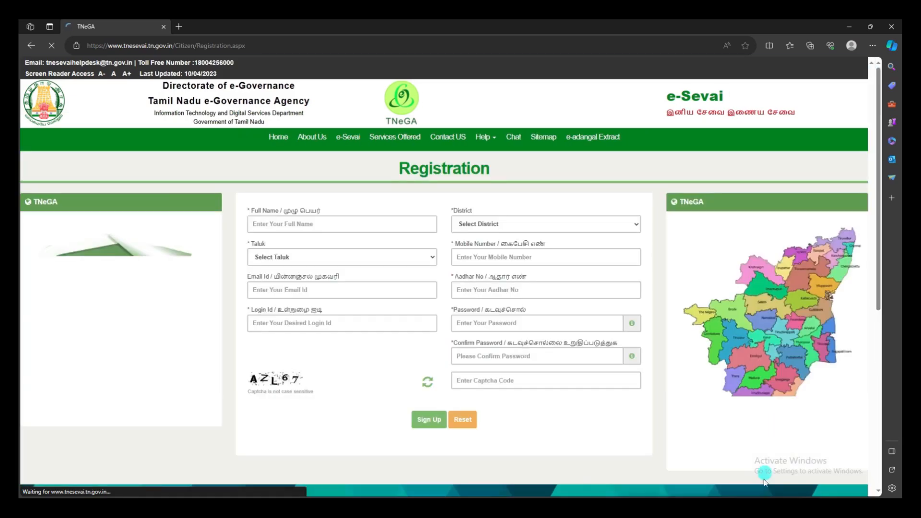
- Enter the applicant's full name, district Kanyakumari, taluk Kalkulam, mobile number and Aadhaar number
left_click(263, 226)
type("AJITH")
left_click(560, 222)
key("k")
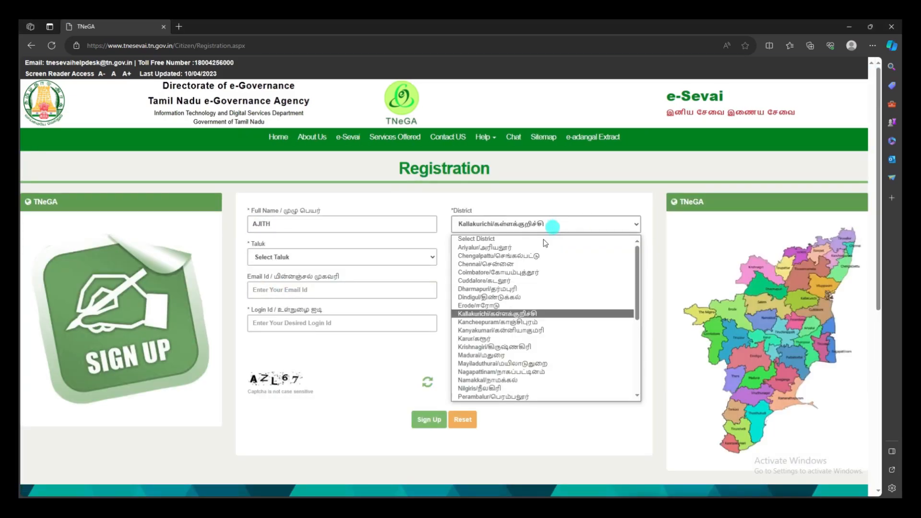
left_click(527, 331)
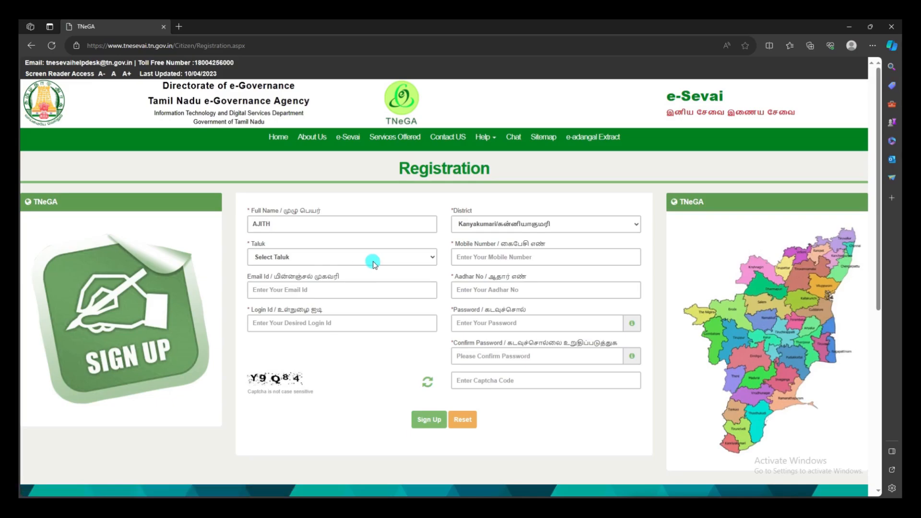
left_click(372, 259)
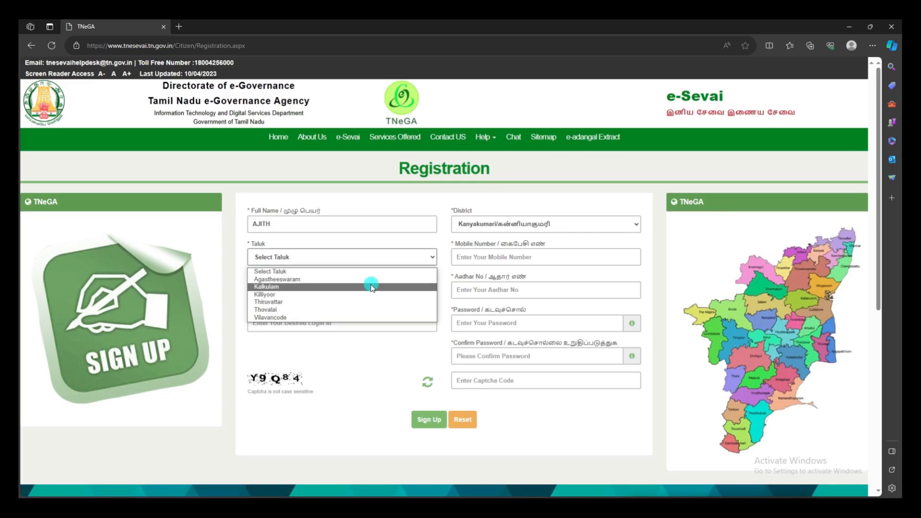
left_click(372, 285)
left_click(493, 258)
type("9876543210")
left_click(356, 286)
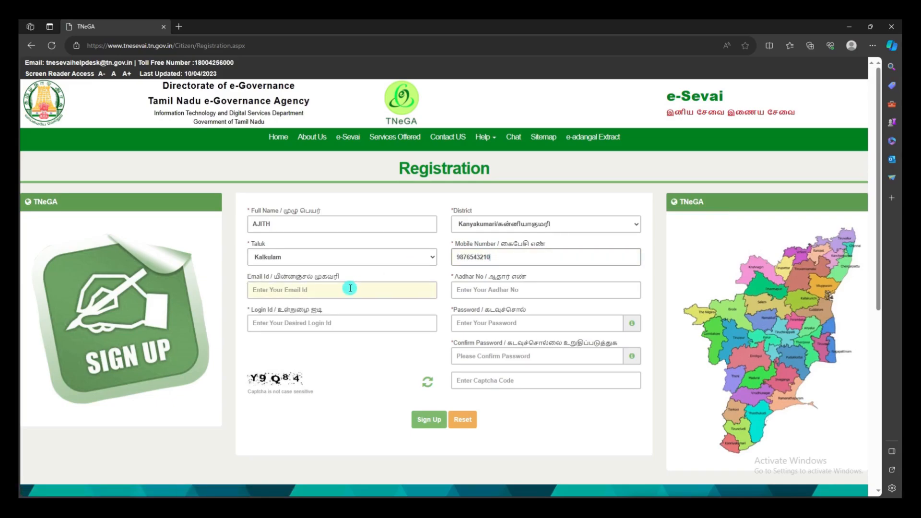
left_click(482, 289)
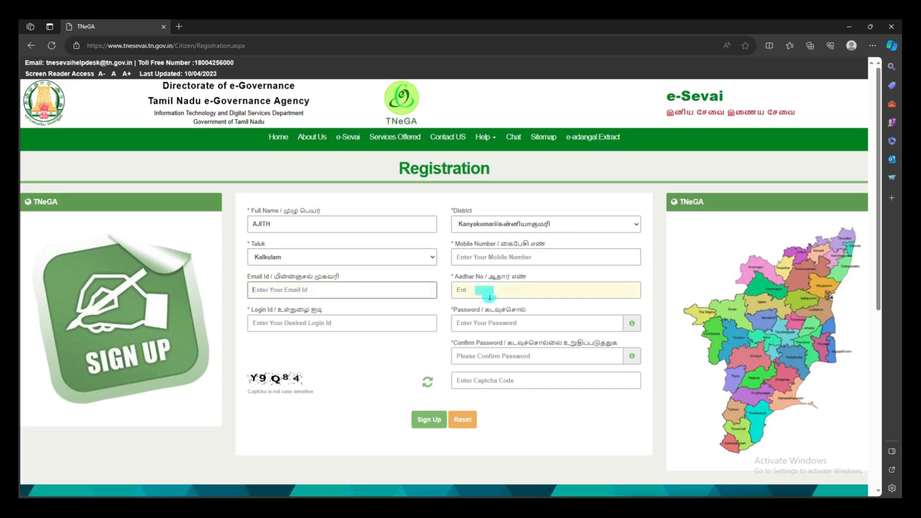
type("000")
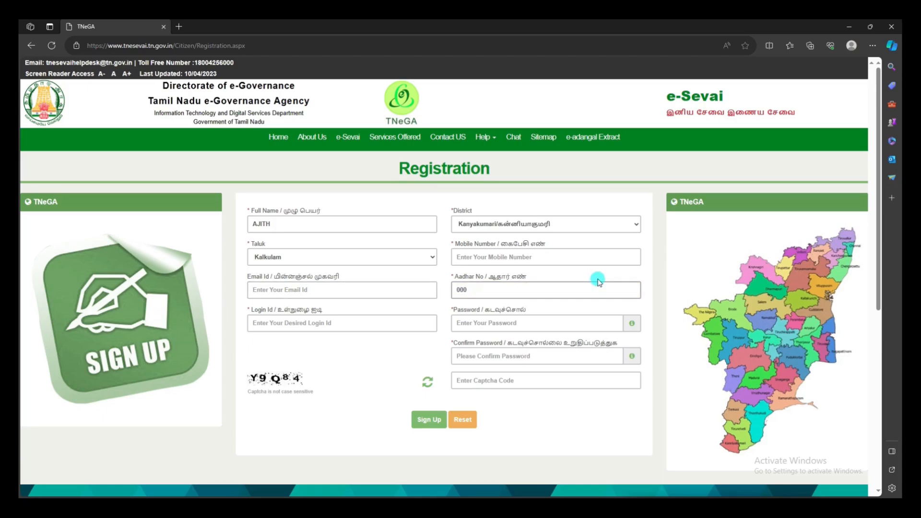
- Enter a login id, the password twice and the captcha, then submit the sign-up
left_click(287, 325)
type("Ajith")
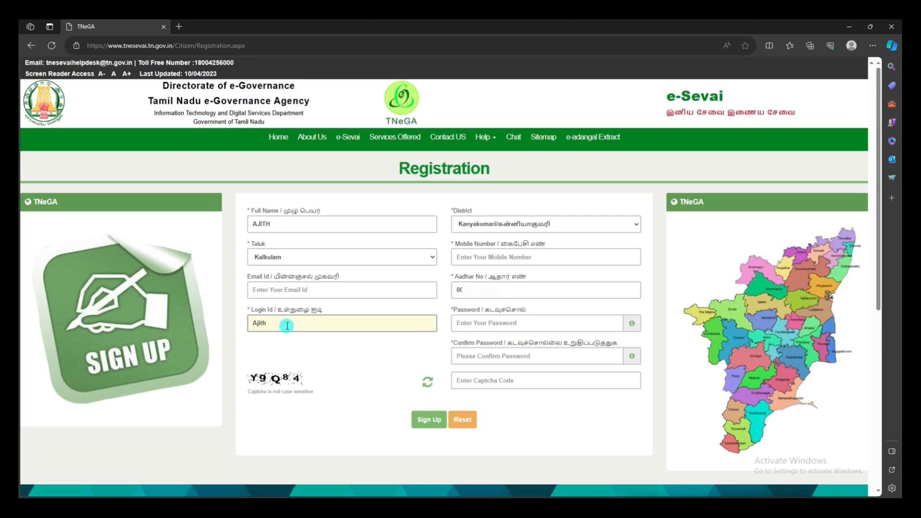
type("abc123")
left_click(481, 324)
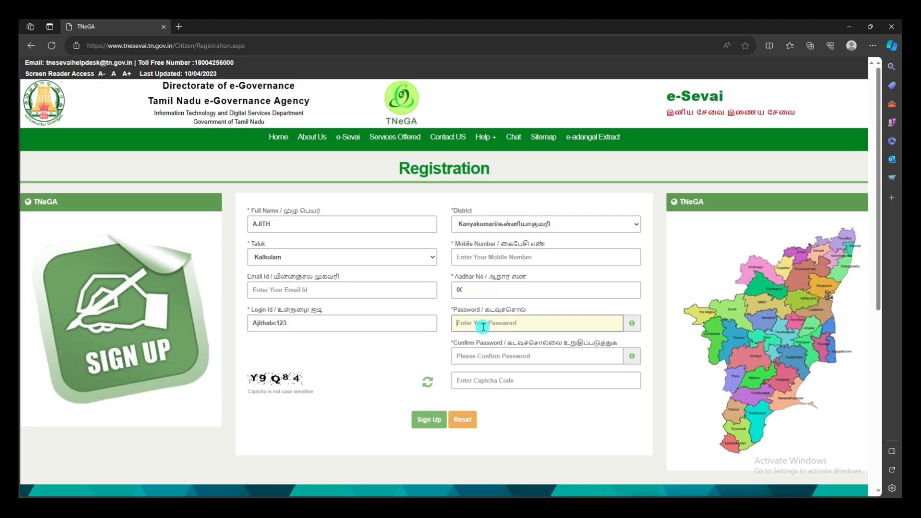
type("•")
left_click(489, 355)
type("•")
left_click(489, 383)
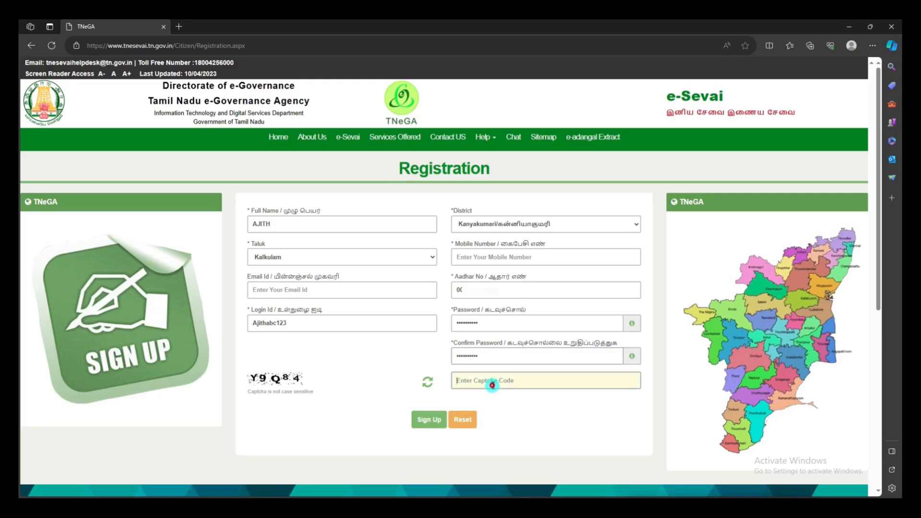
type("Y9Q84")
left_click(425, 418)
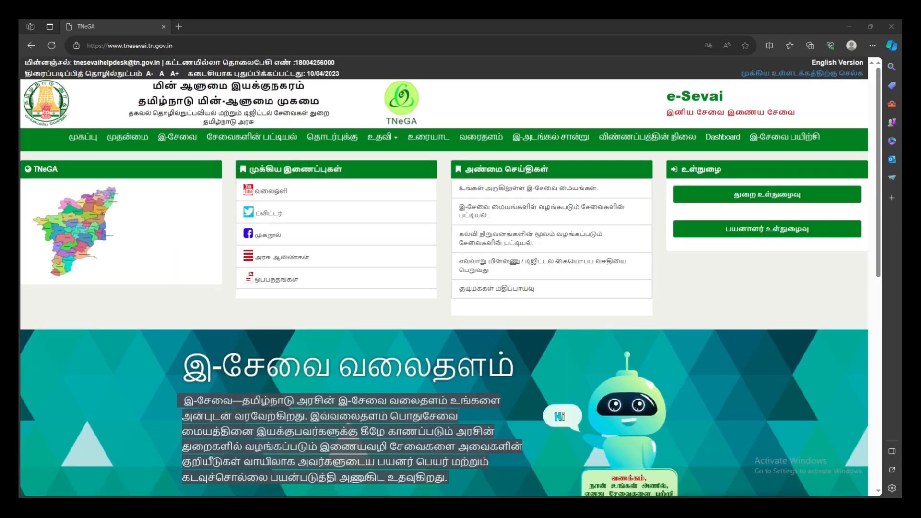
- Sign in with the new login id, its password and the captcha
left_click(722, 229)
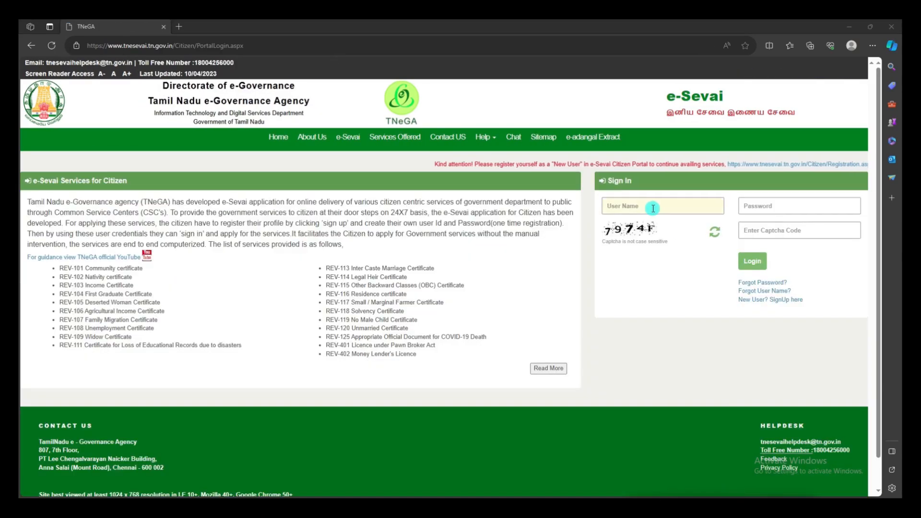
type("Ajithabc123")
left_click(767, 210)
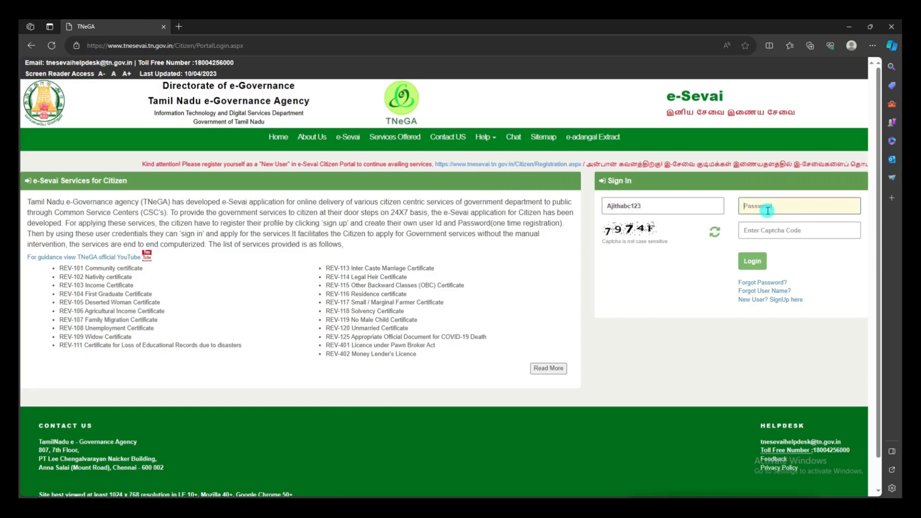
type("**********")
left_click(776, 233)
type("797")
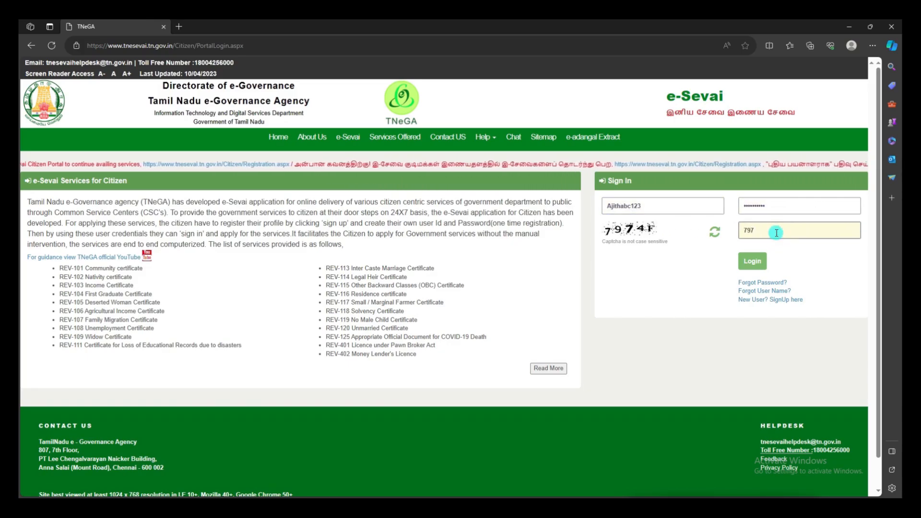
type("4F")
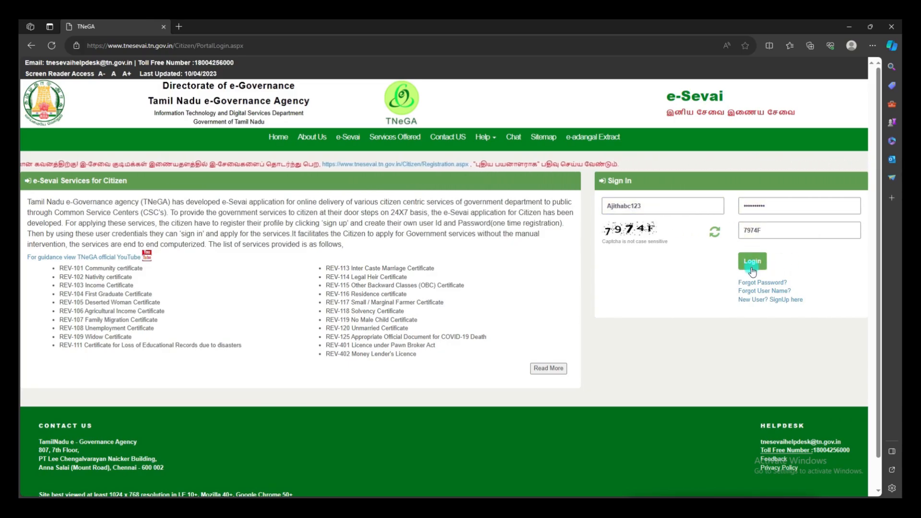
left_click(752, 262)
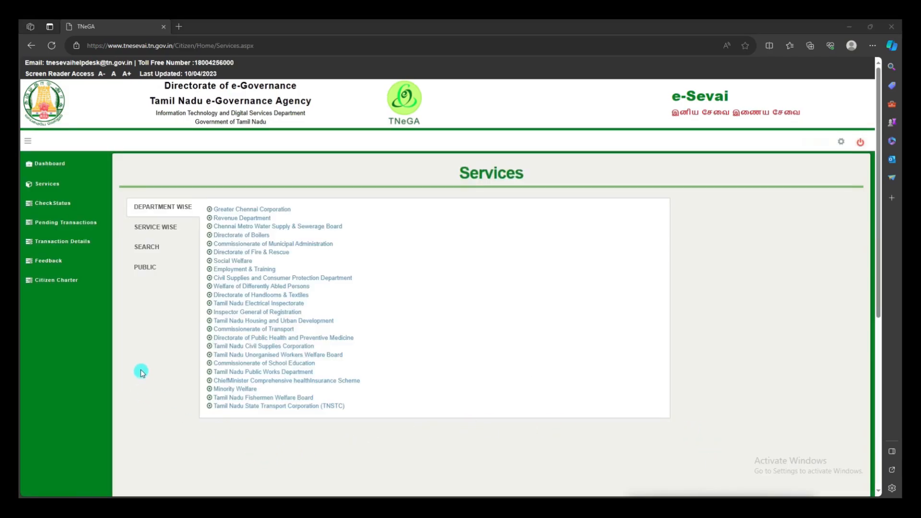
- In the Revenue Department services, filter by 'OB' and open REV-115 OBC Certificate
left_click(242, 218)
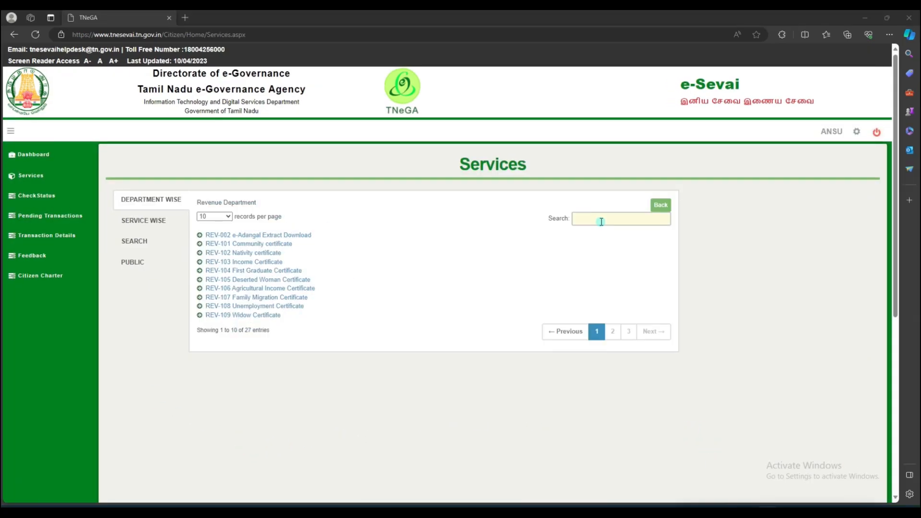
left_click(595, 222)
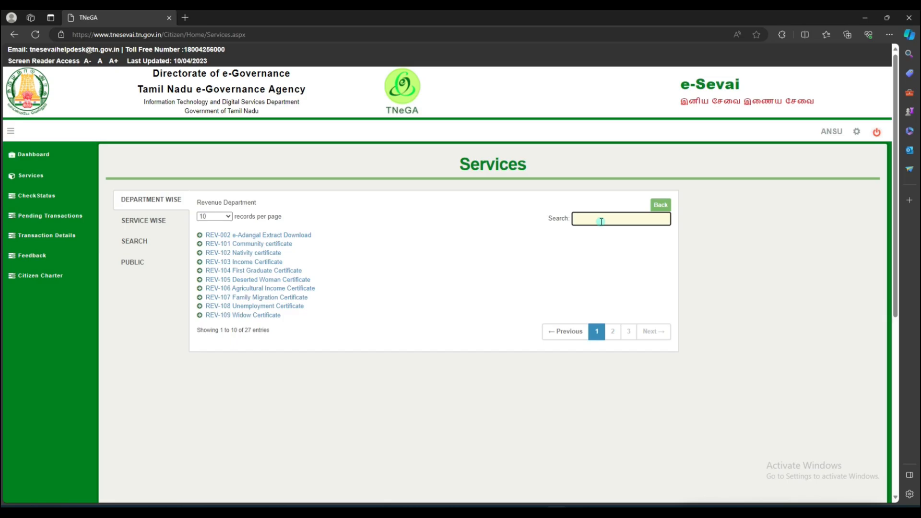
type("OBC")
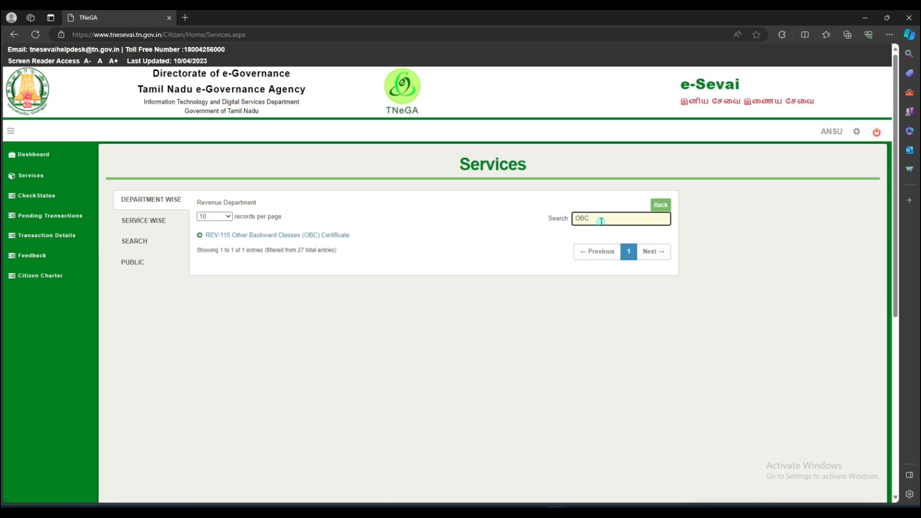
left_click(270, 236)
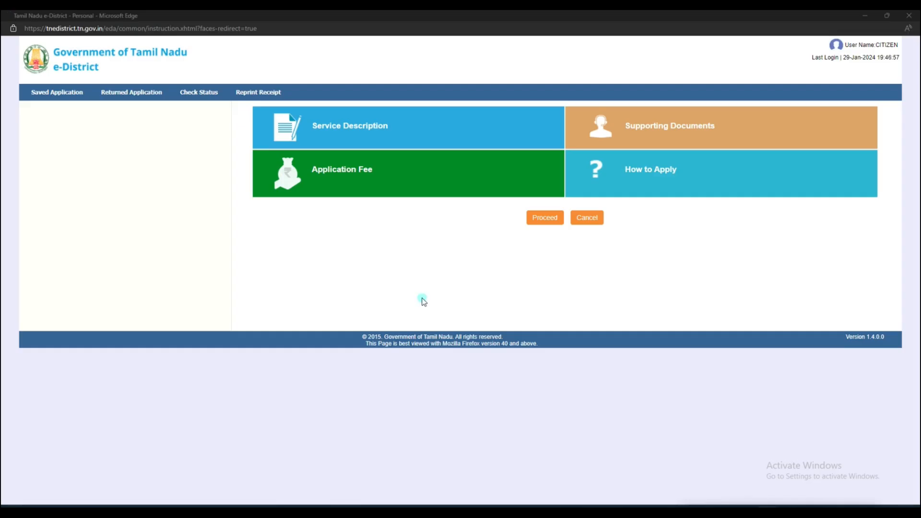
- Proceed past the OBC instructions, search by the applicant's Aadhaar number, then choose Register CAN
left_click(546, 219)
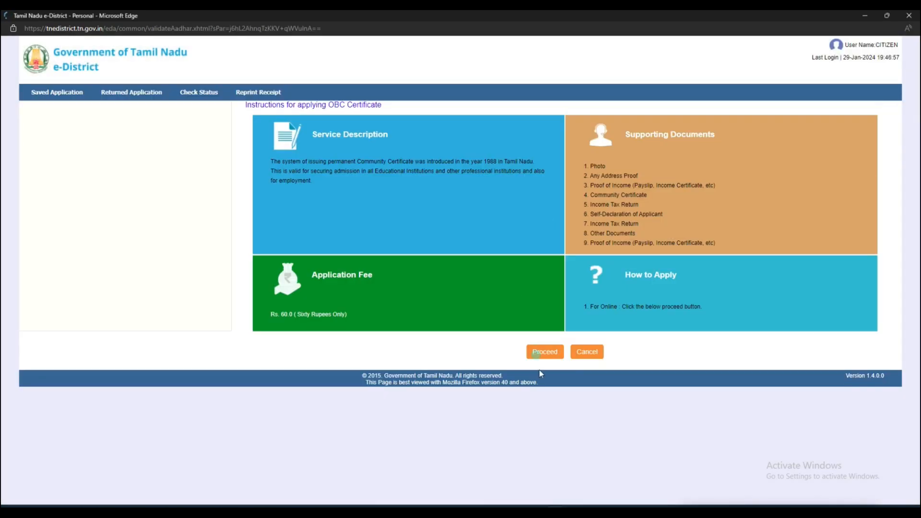
left_click(548, 357)
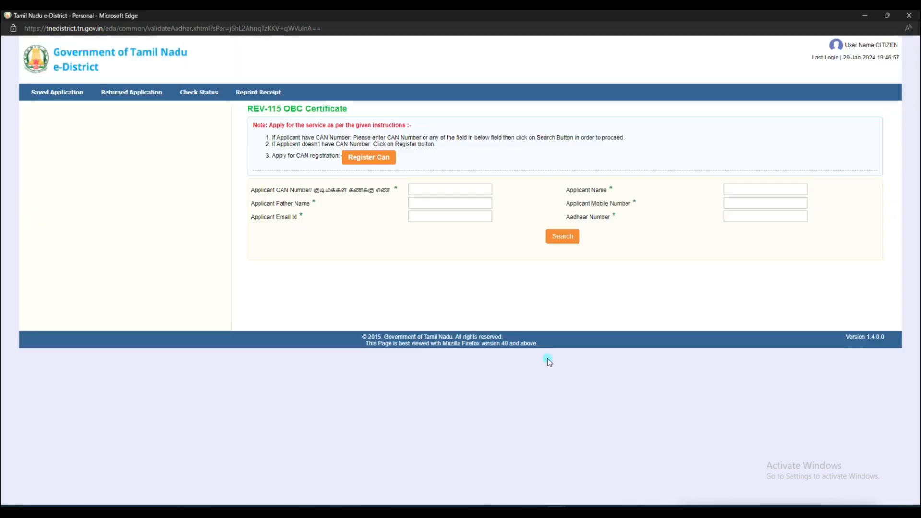
left_click(736, 222)
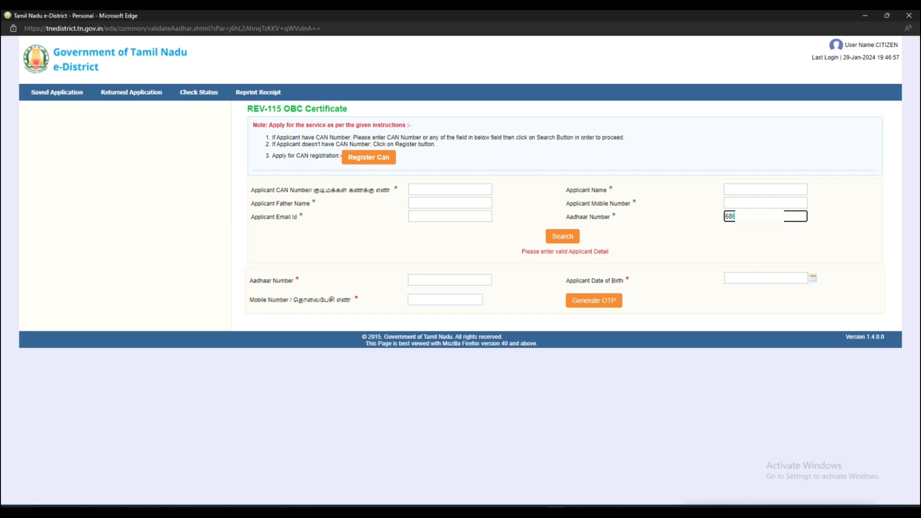
left_click(569, 236)
left_click(374, 164)
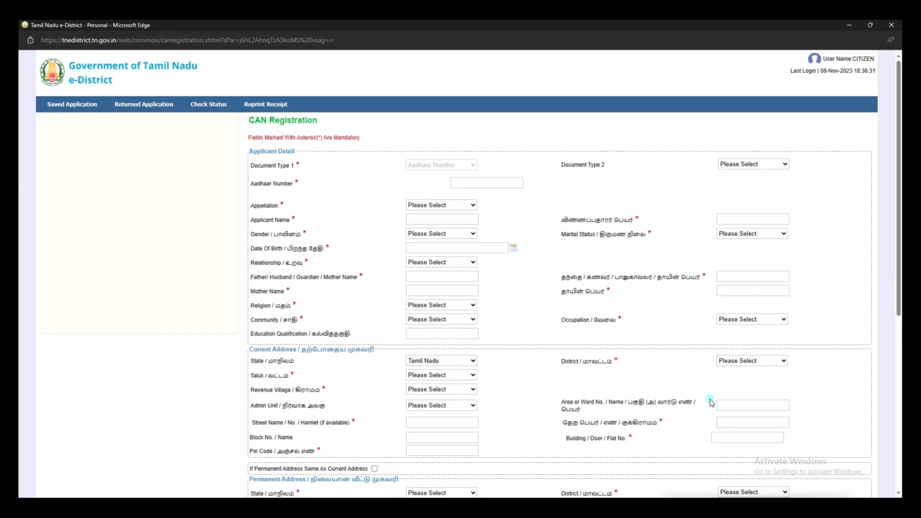
- Enter the applicant's Aadhaar number and name, with title Thiru and gender Male
mouse_move(240, 178)
left_mouse_down()
mouse_move(324, 205)
mouse_move(343, 256)
left_mouse_up()
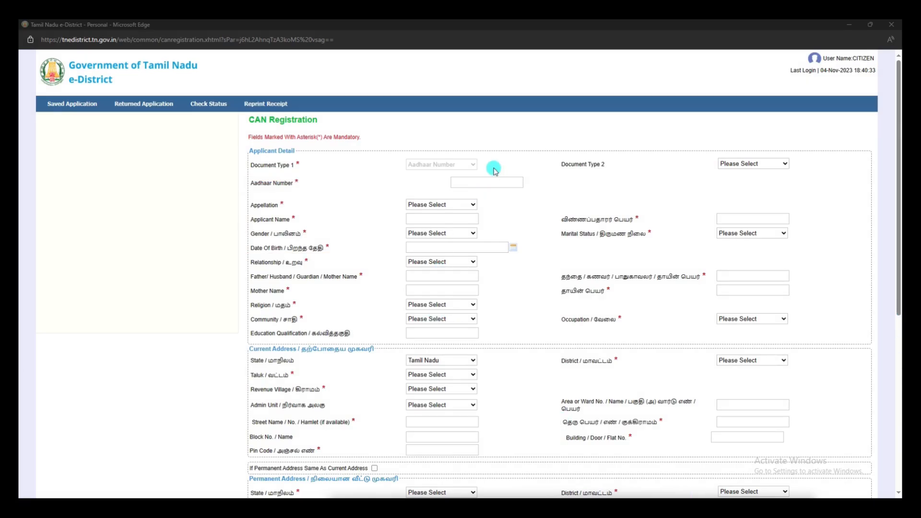
left_click(483, 183)
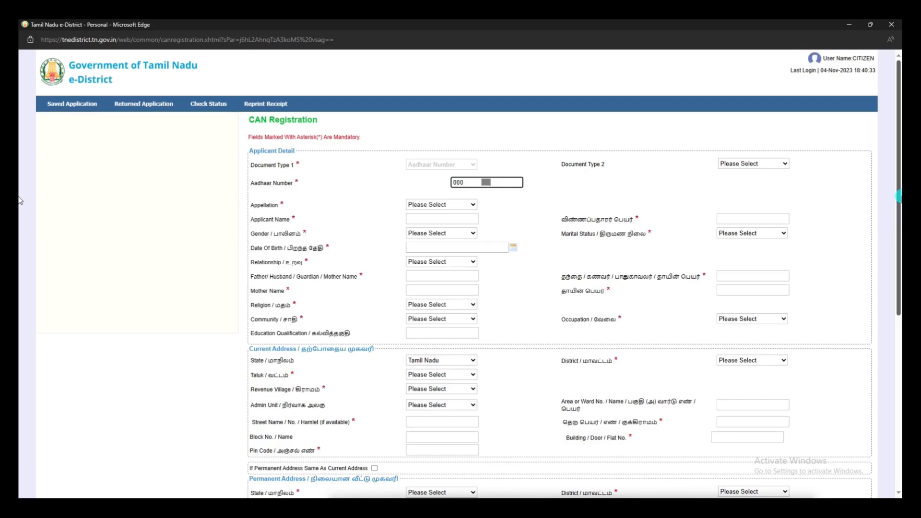
left_click(473, 204)
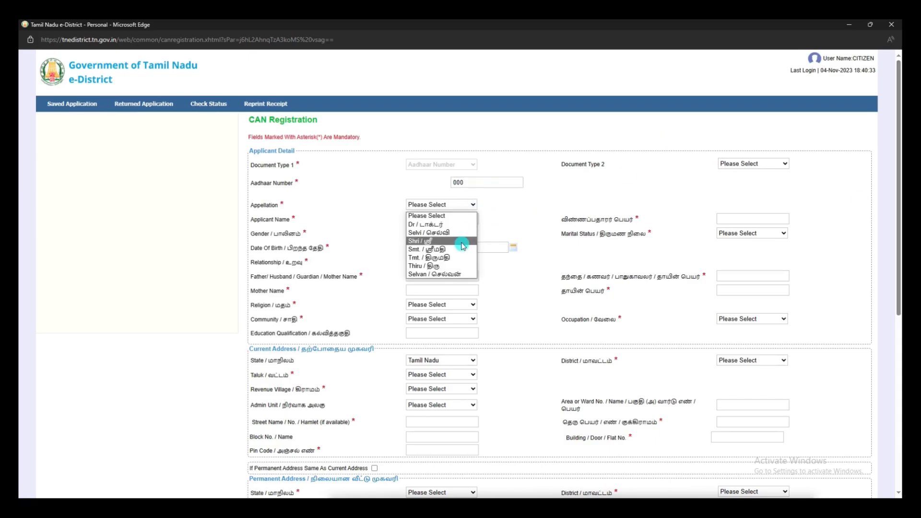
left_click(463, 266)
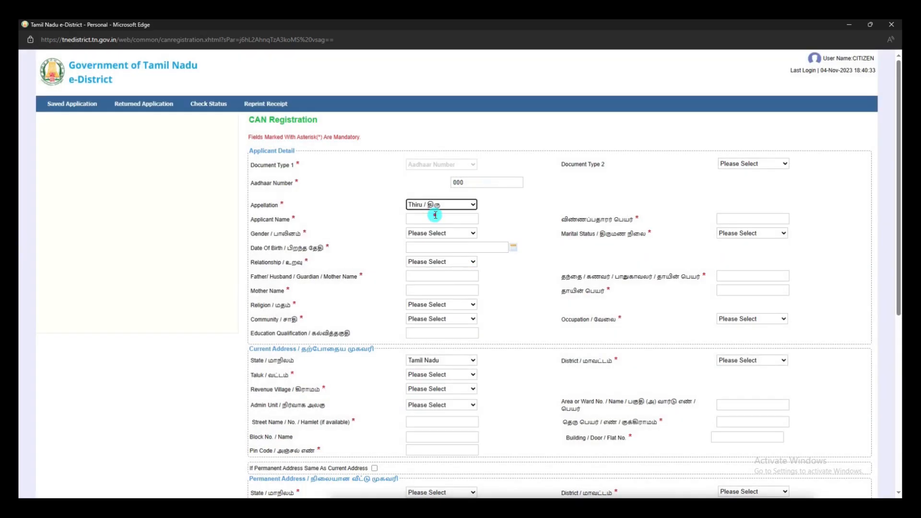
left_click(435, 217)
type("AJITH")
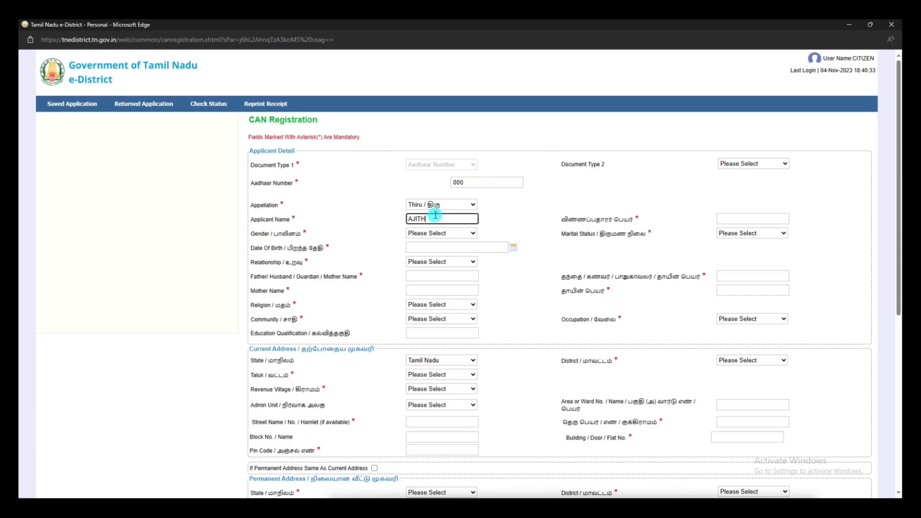
left_click(462, 233)
left_click(456, 257)
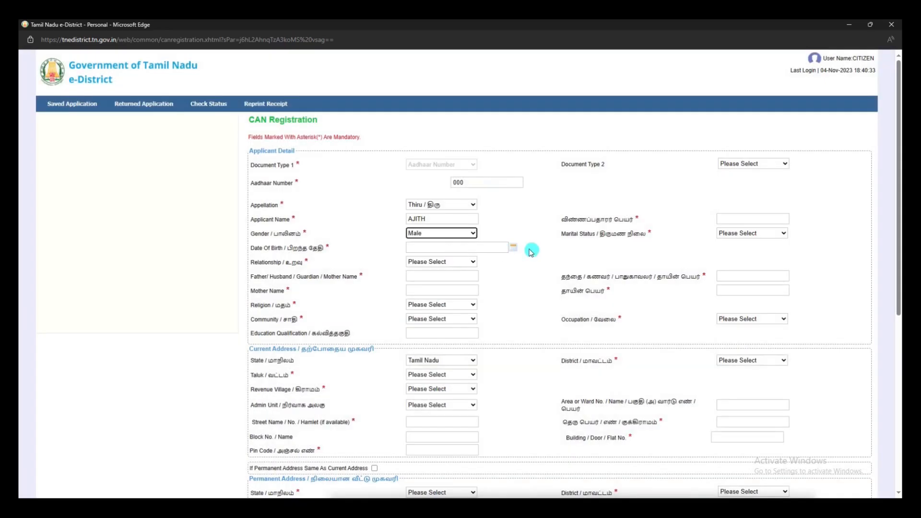
left_click(512, 247)
left_click(457, 262)
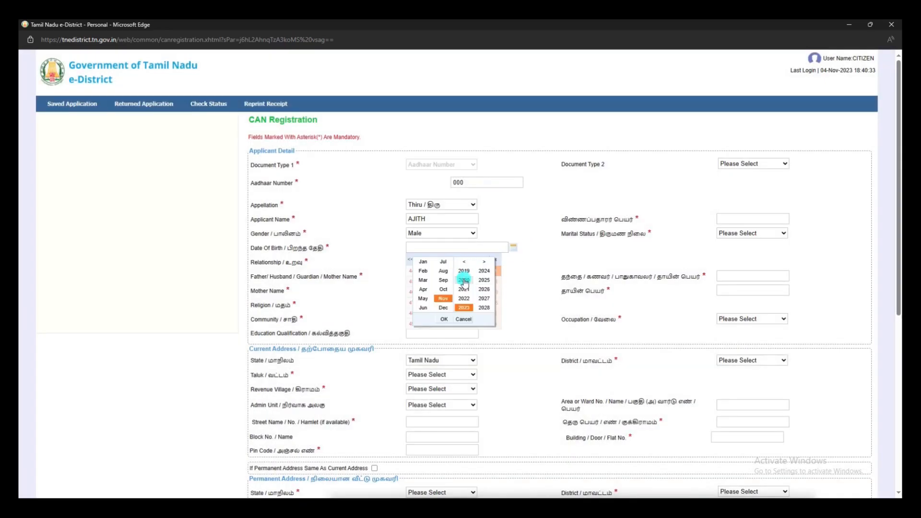
left_click(464, 280)
left_click(463, 262)
left_click(464, 261)
left_click(463, 280)
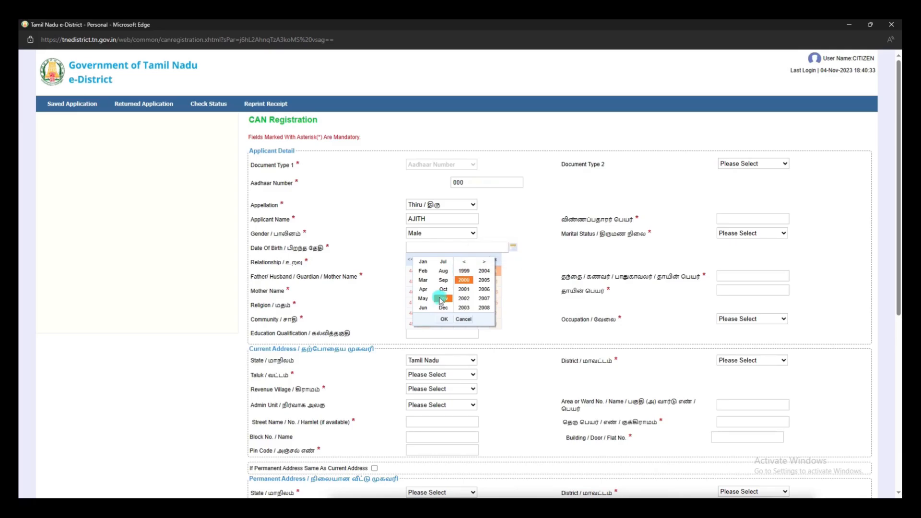
left_click(444, 319)
left_click(441, 286)
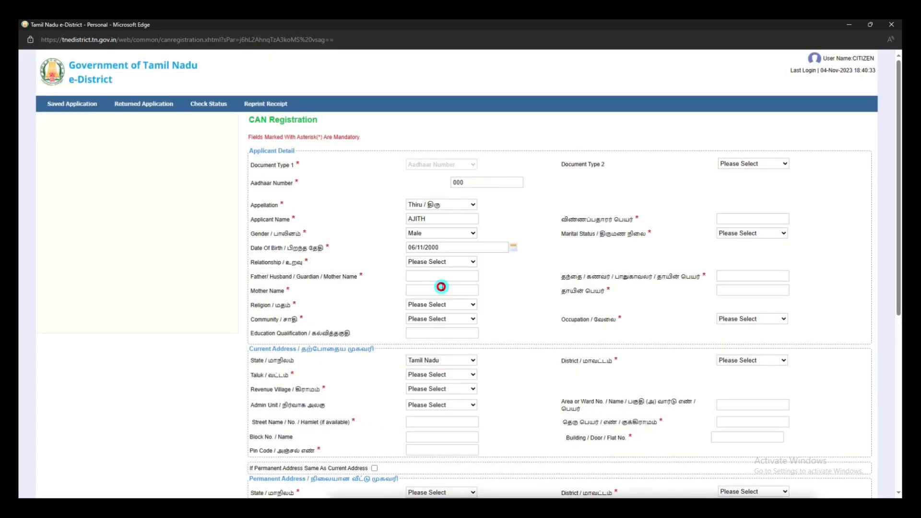
- Set relationship Father, enter the parents' names, religion Christian and community BC
left_click(472, 263)
left_click(427, 279)
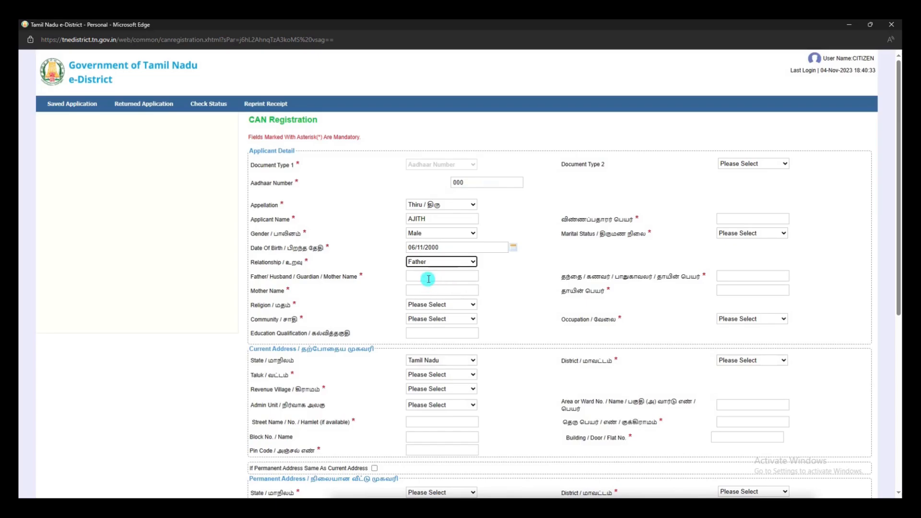
type("AYYAPPAN")
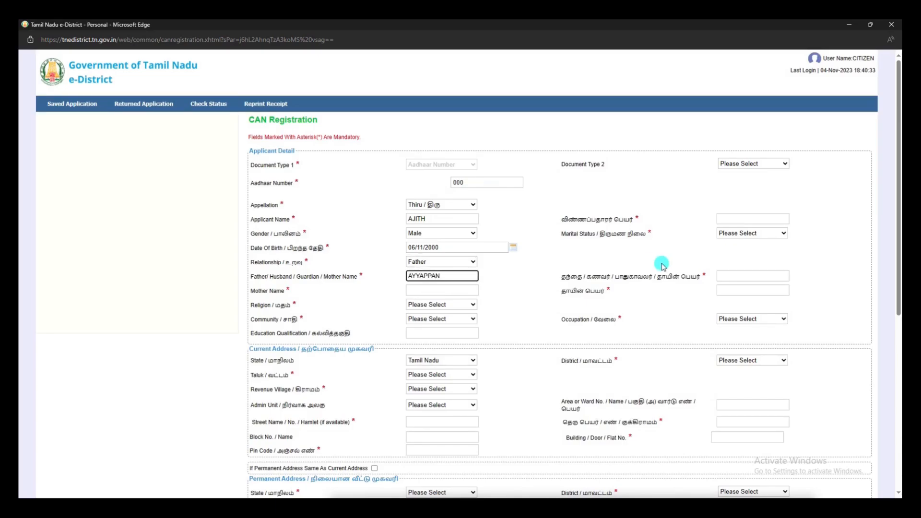
left_click(441, 289)
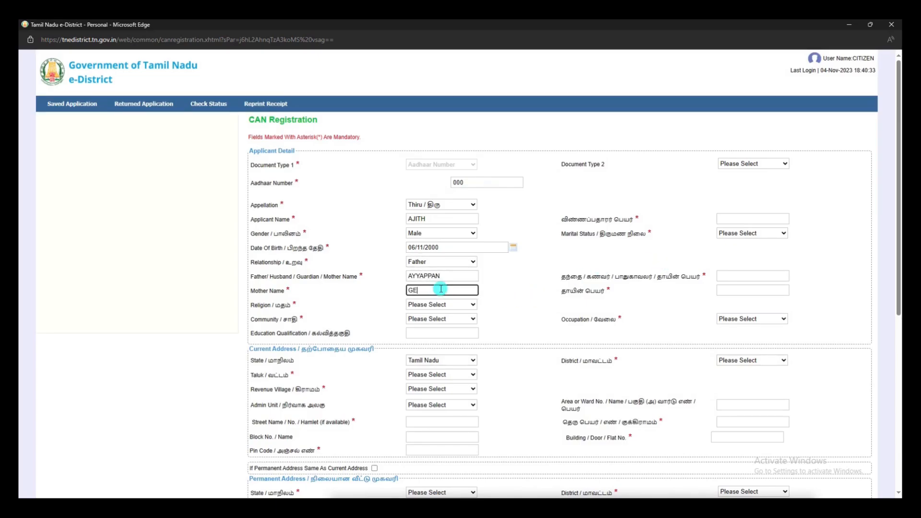
left_click(447, 304)
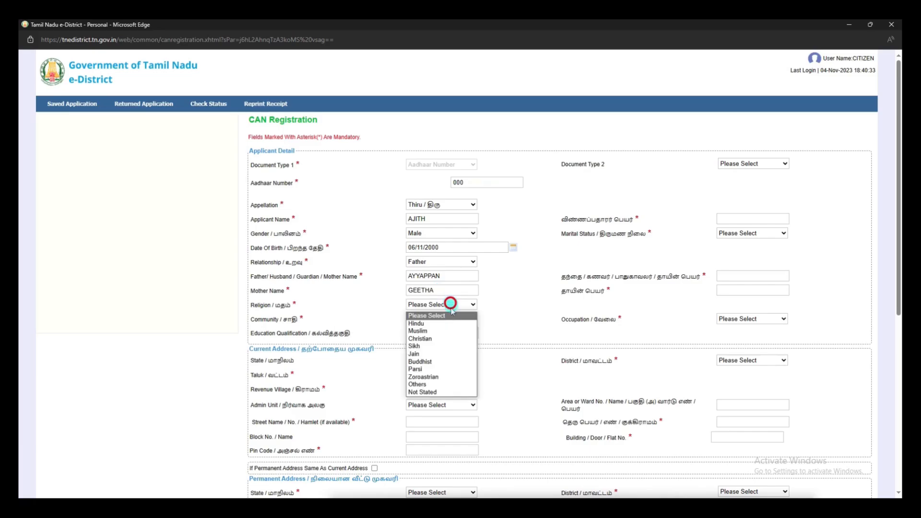
left_click(451, 338)
left_click(442, 320)
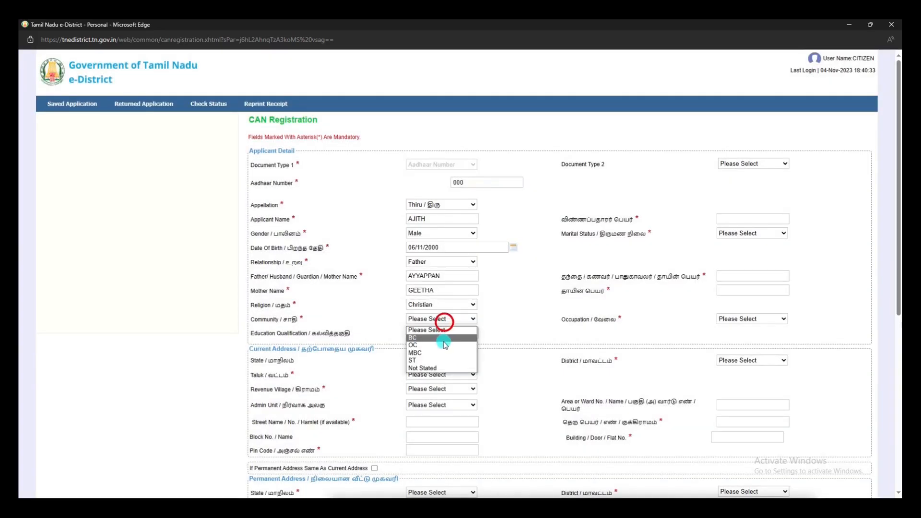
left_click(442, 338)
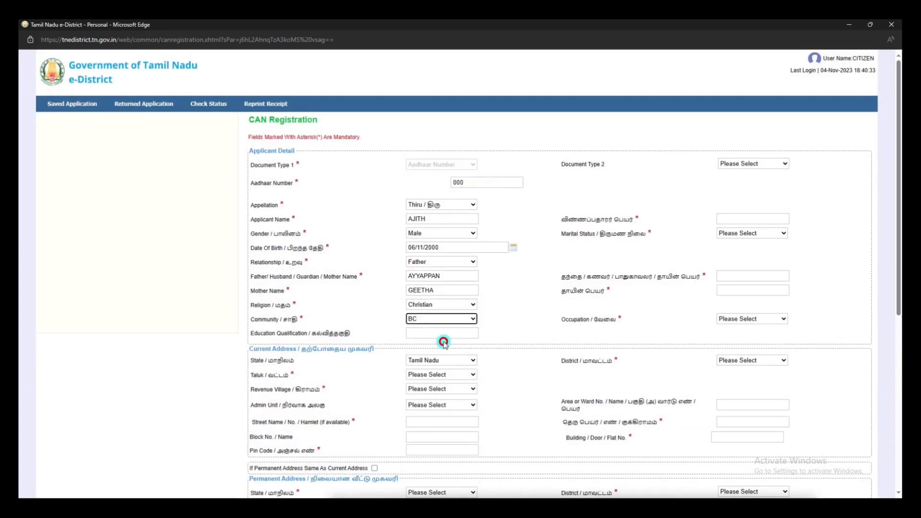
- Enter the Tamil-script names, marital status Unmarried, and occupation Not stated
left_click(746, 218)
type("A")
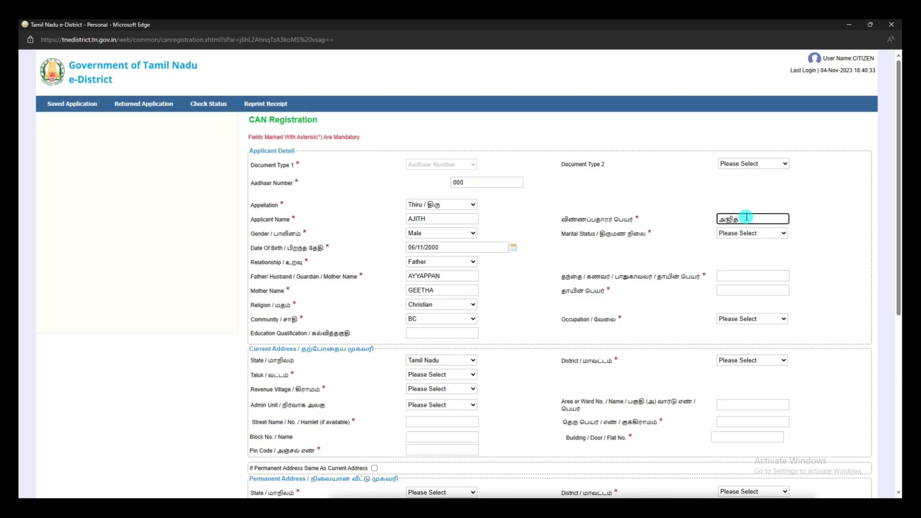
left_click(751, 234)
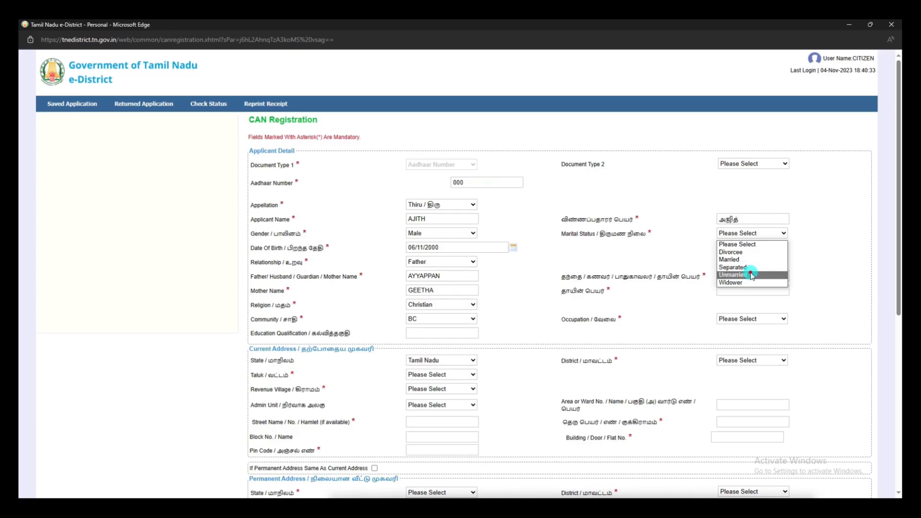
left_click(749, 274)
left_click(743, 277)
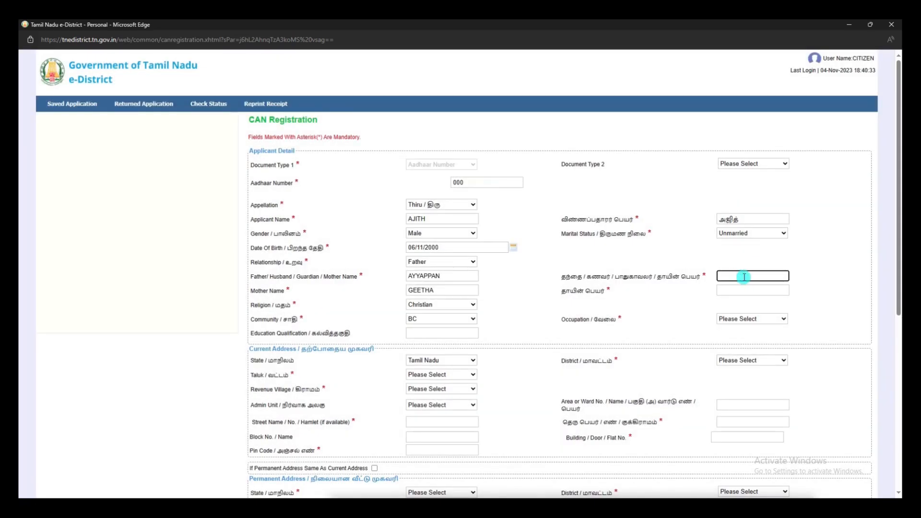
type("AYYAPPAN")
left_click(746, 286)
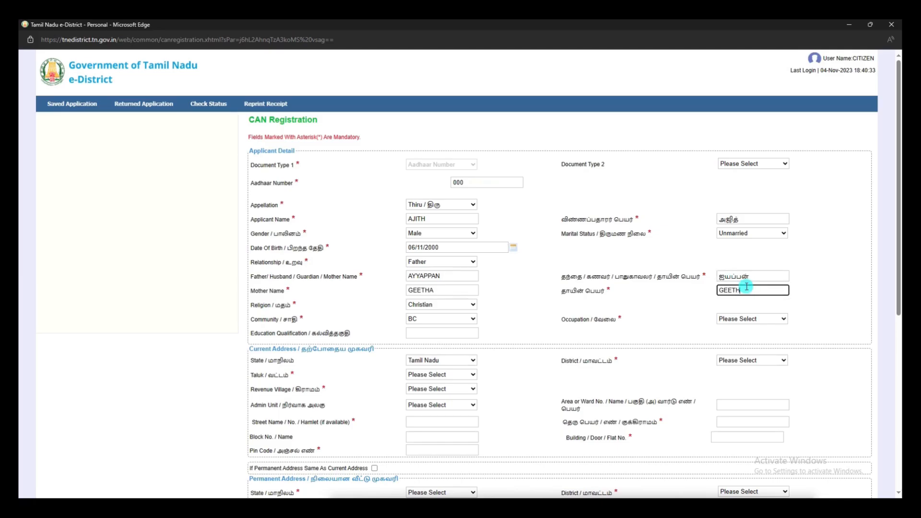
type("GEETHA")
left_click(760, 319)
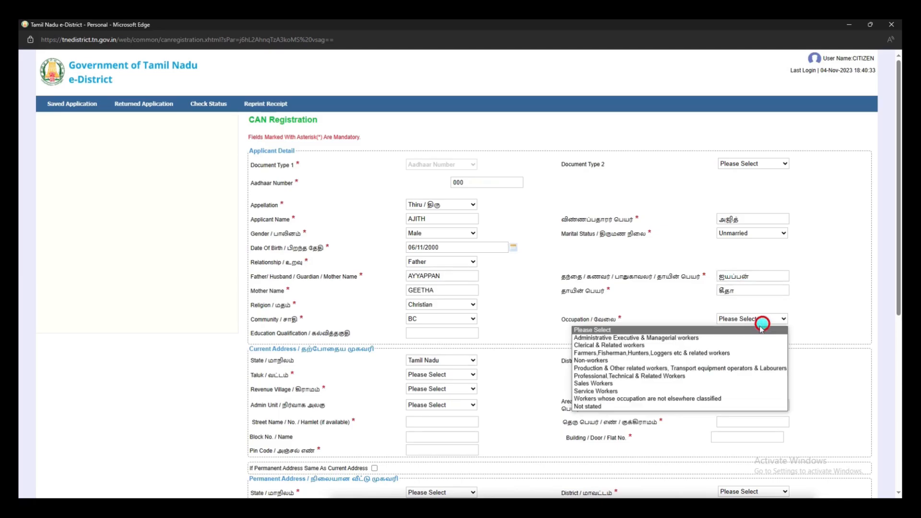
left_click(685, 406)
scroll(475, 380, "down", 3)
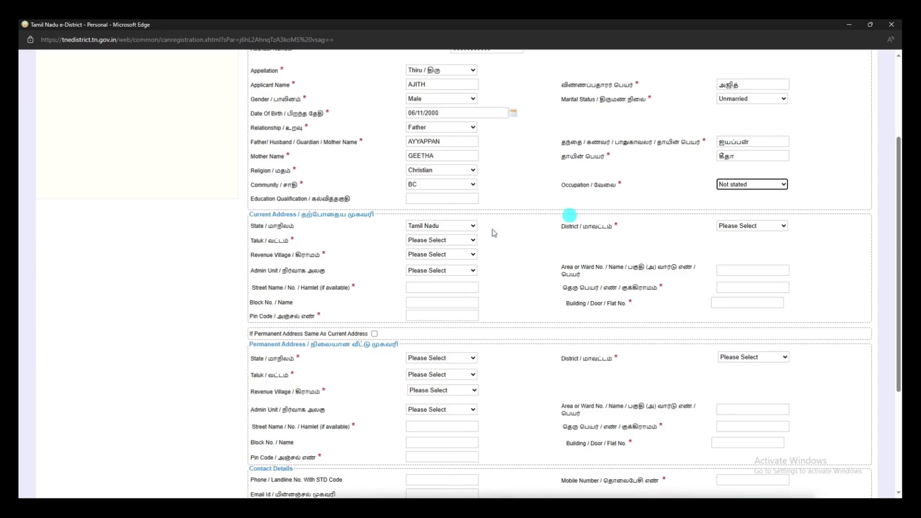
- Set the current address to Tamil Nadu, Kanniyakumari, Kalkulam, revenue village Aathivilai (043)
left_click(465, 229)
left_click(464, 229)
left_click(772, 226)
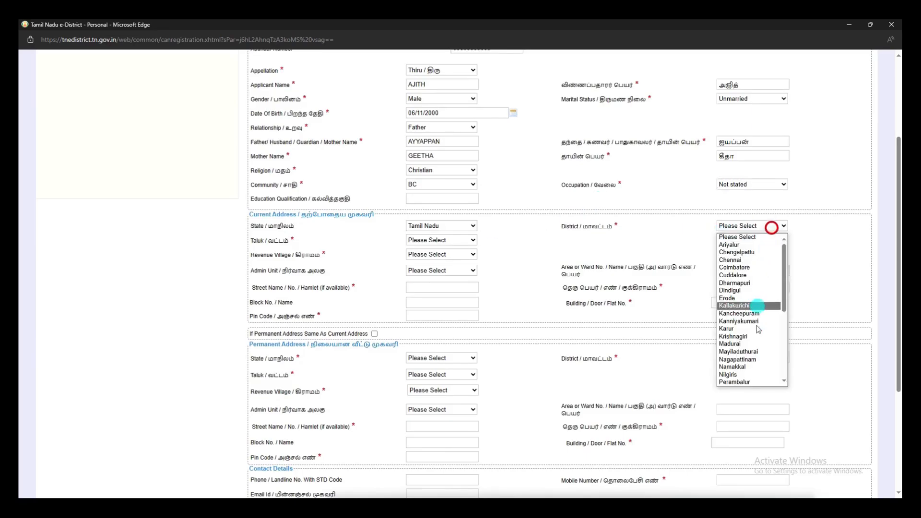
left_click(756, 322)
left_click(474, 240)
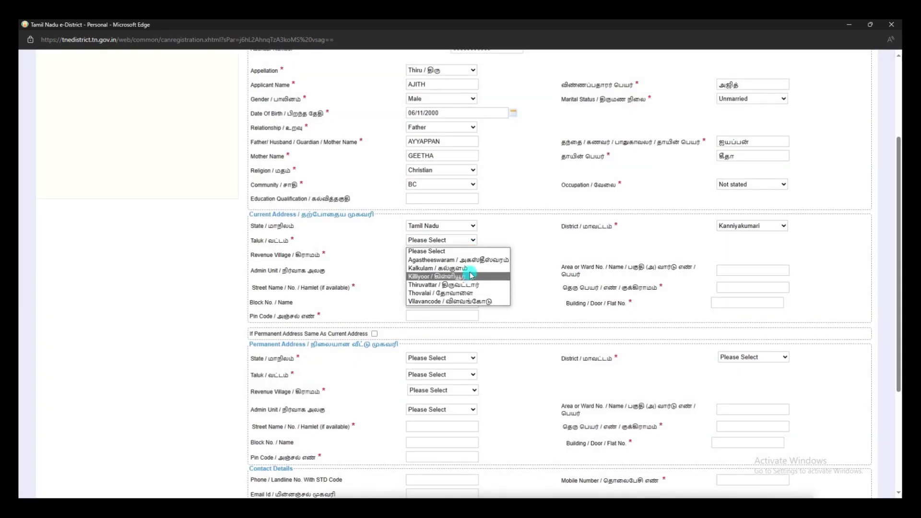
left_click(467, 270)
left_click(460, 254)
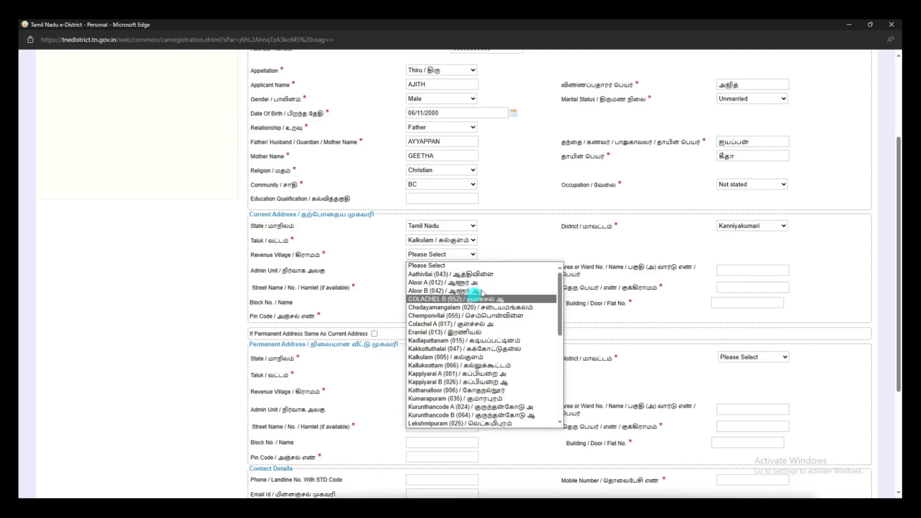
left_click(491, 274)
left_click(470, 269)
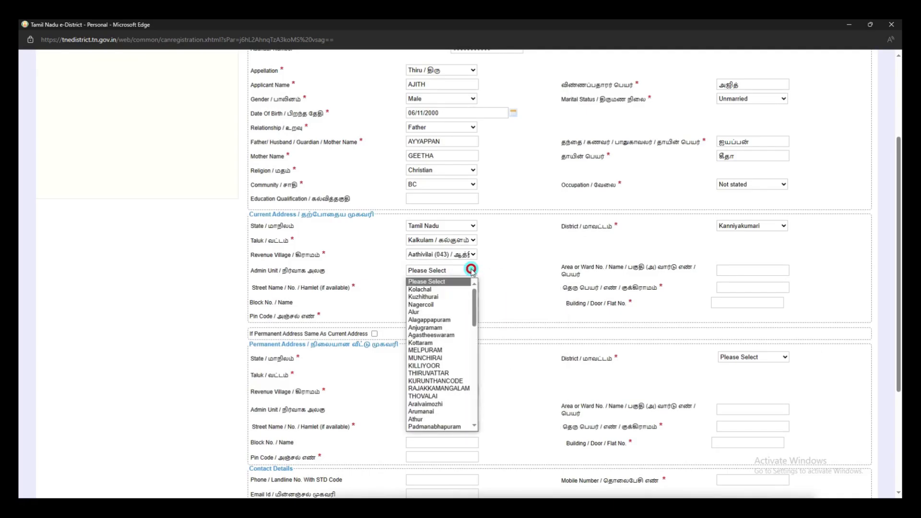
left_click(472, 271)
- Enter street name THUCKALAY, attempt it in Tamil, and undo the wrong transliteration
left_click(471, 289)
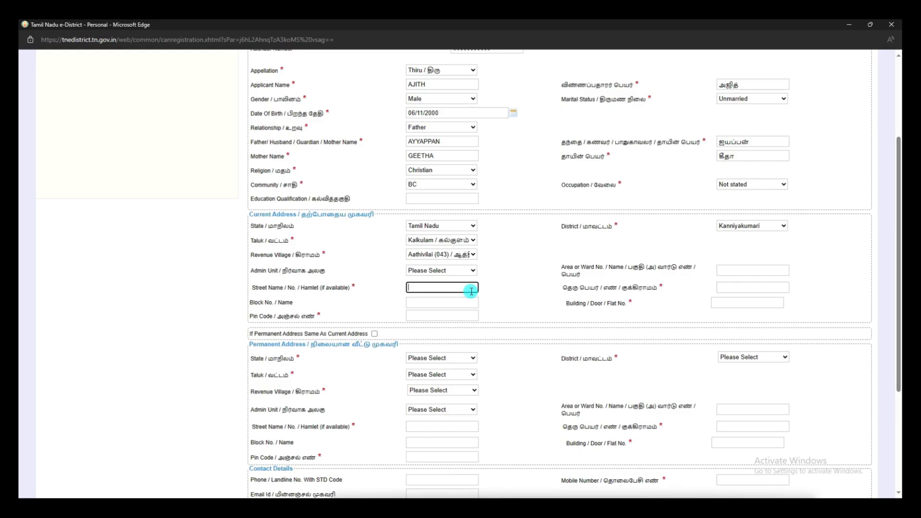
left_click(748, 288)
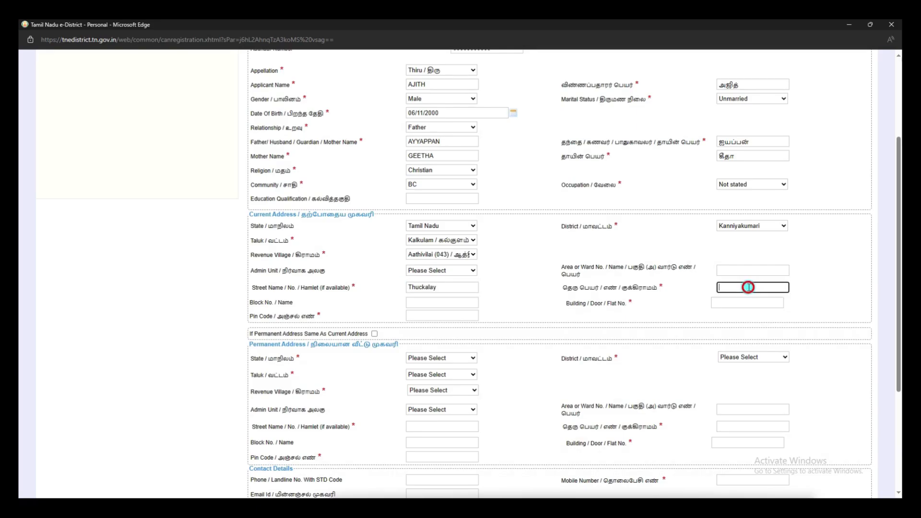
key("space")
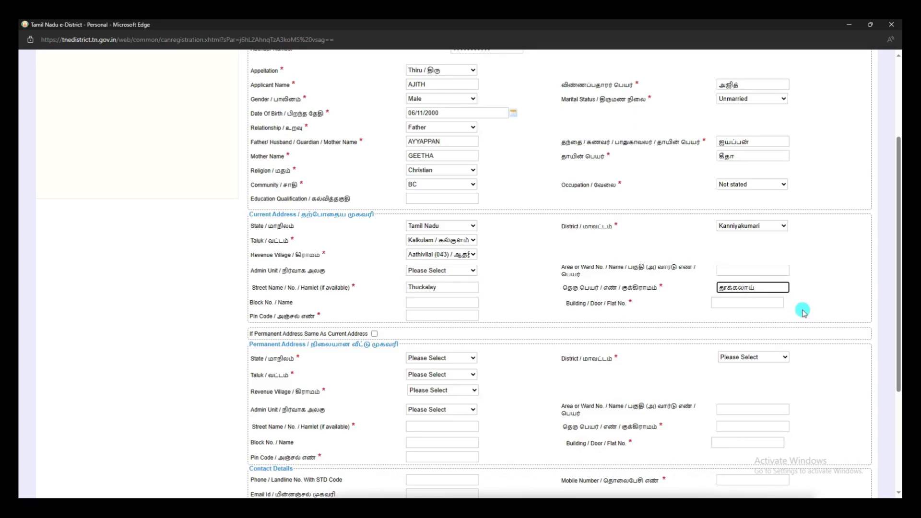
key("ctrl+z")
key("ctrl+z")
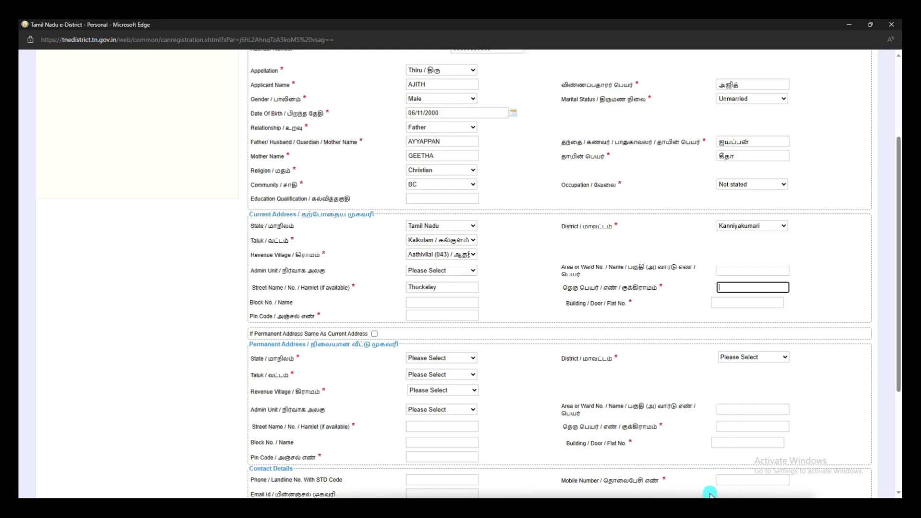
- In Opera, search Google for 'TAMIL KEY BOARD' and open Lexilogos' Tamil online keyboard
left_click(482, 503)
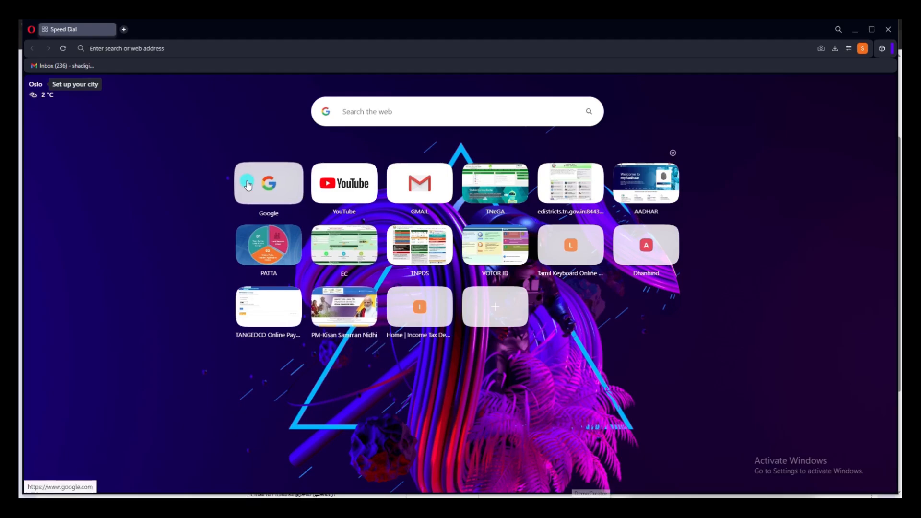
left_click(248, 184)
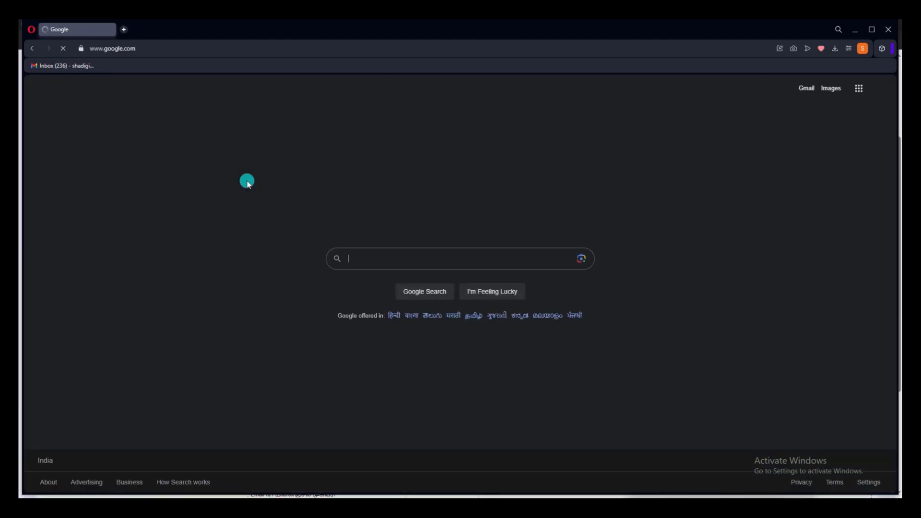
left_click(366, 258)
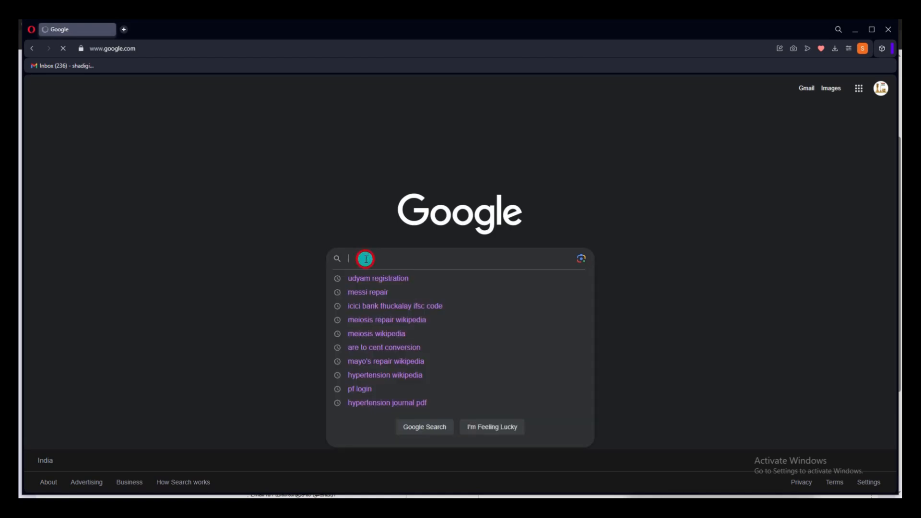
type("TAMIL KEY BOARD")
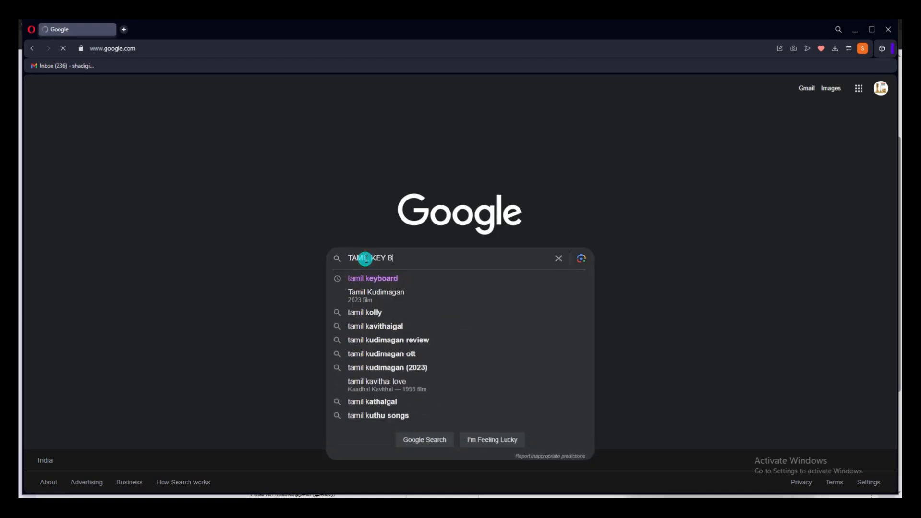
left_click(397, 278)
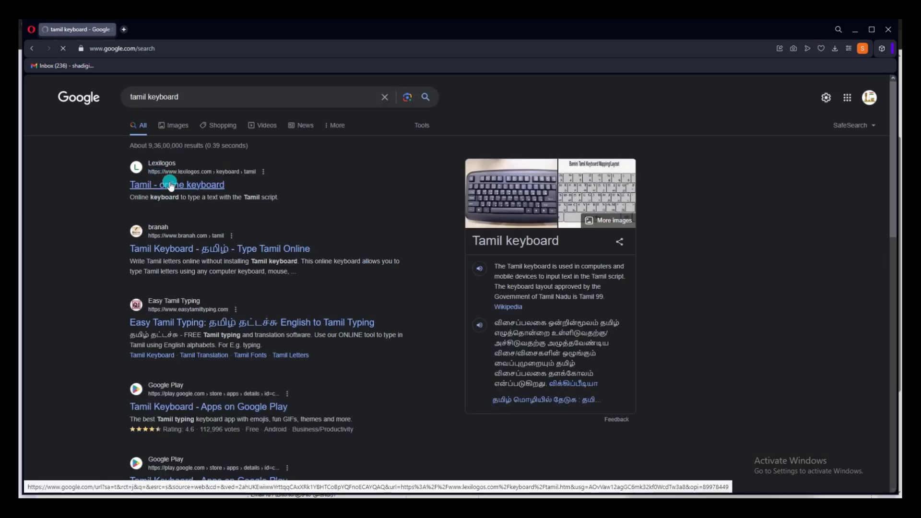
left_click(171, 185)
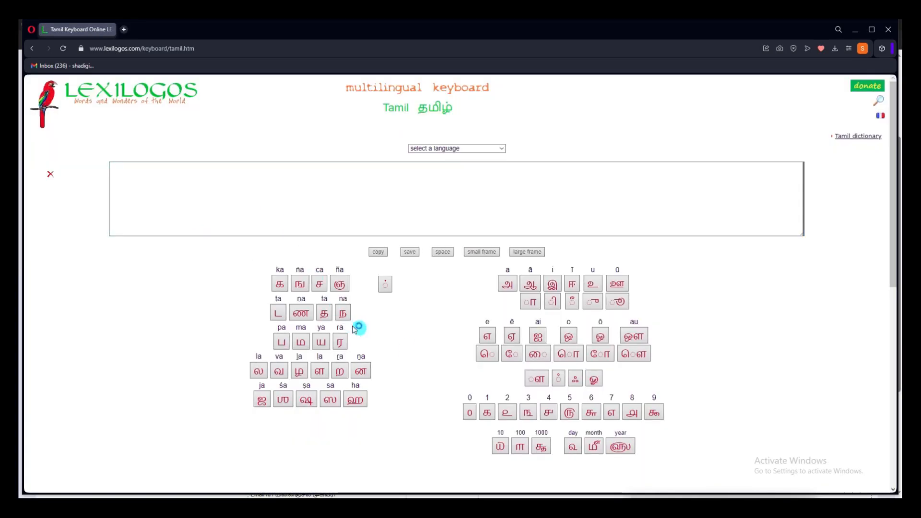
- Compose தக்கலை on the Lexilogos Tamil keyboard and select it
left_click(323, 312)
left_click(279, 284)
left_click(385, 283)
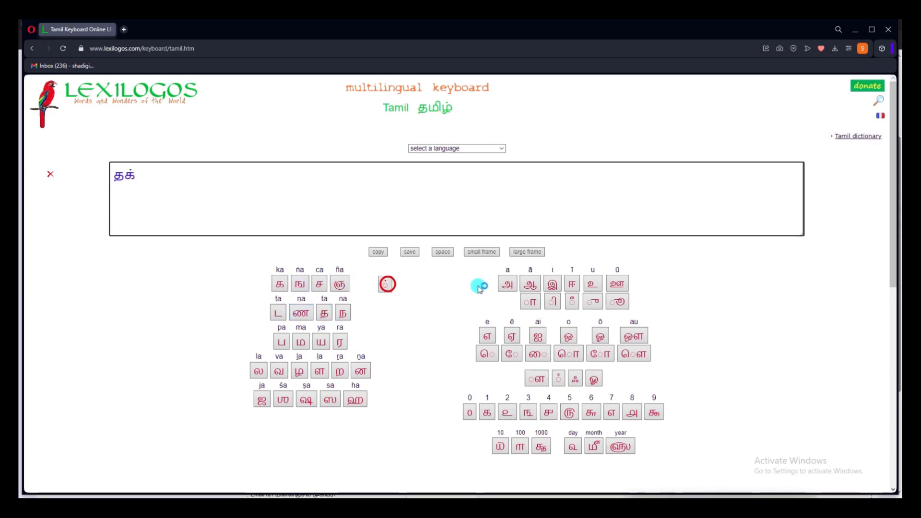
left_click(279, 284)
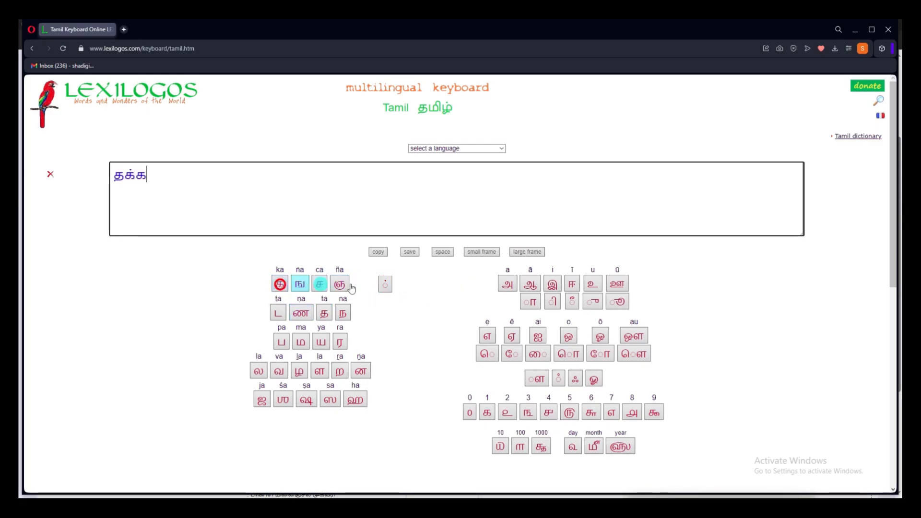
left_click(258, 371)
left_click(537, 354)
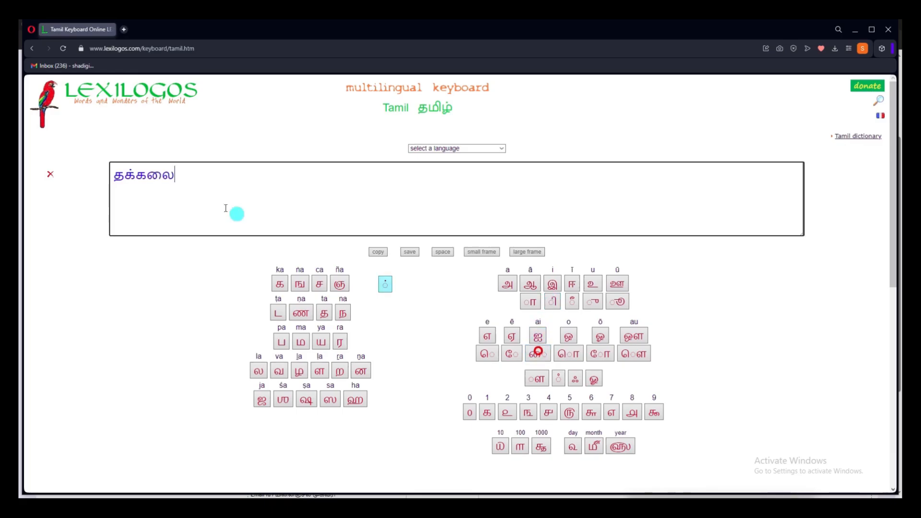
left_click_drag(199, 181, 62, 165)
key("ctrl+c")
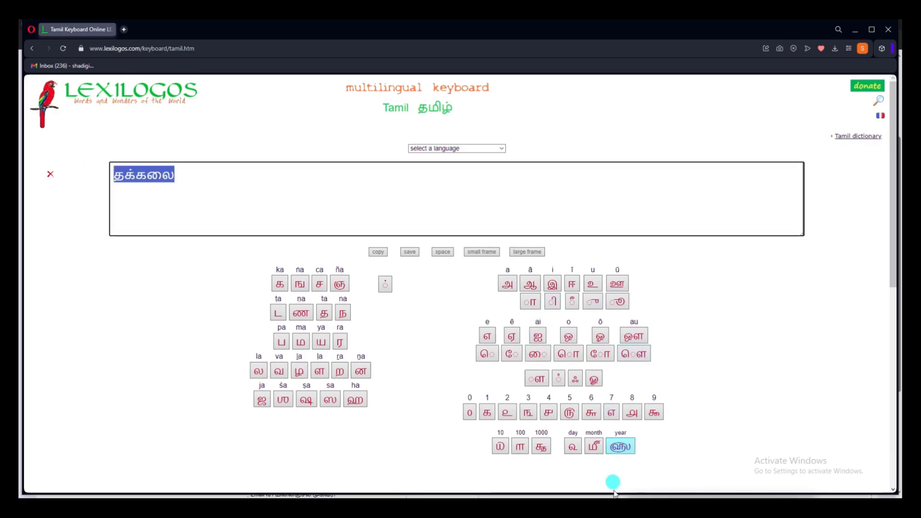
- Go back to the e-District form in Edge, ready at the Tamil street field
left_click(407, 508)
left_click(445, 469)
left_click(743, 288)
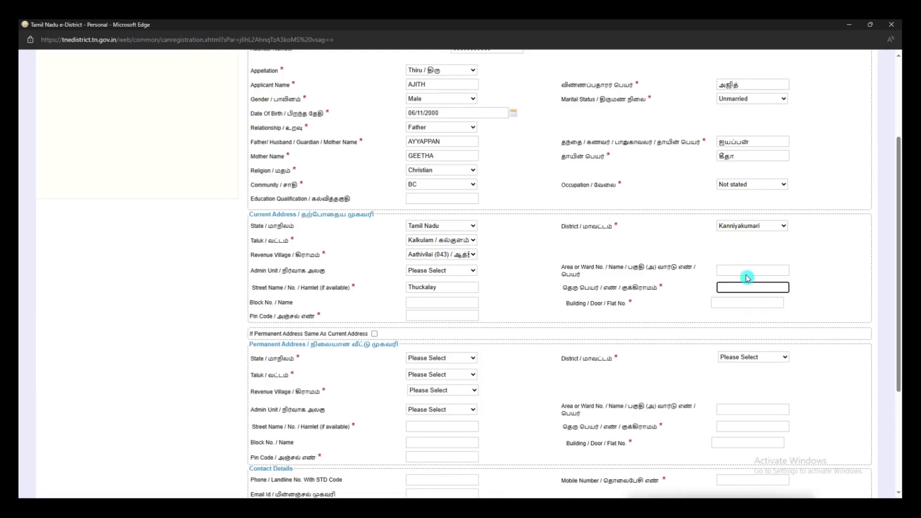
key("ctrl+v")
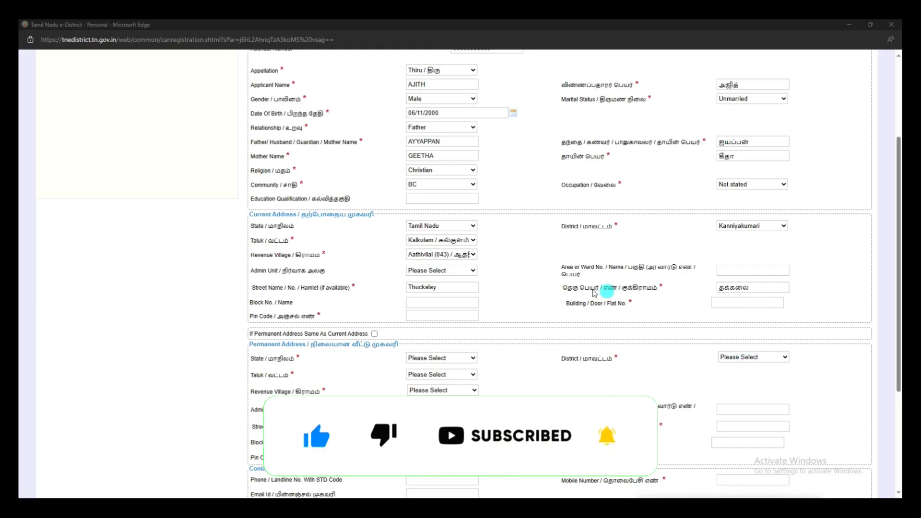
left_click(439, 315)
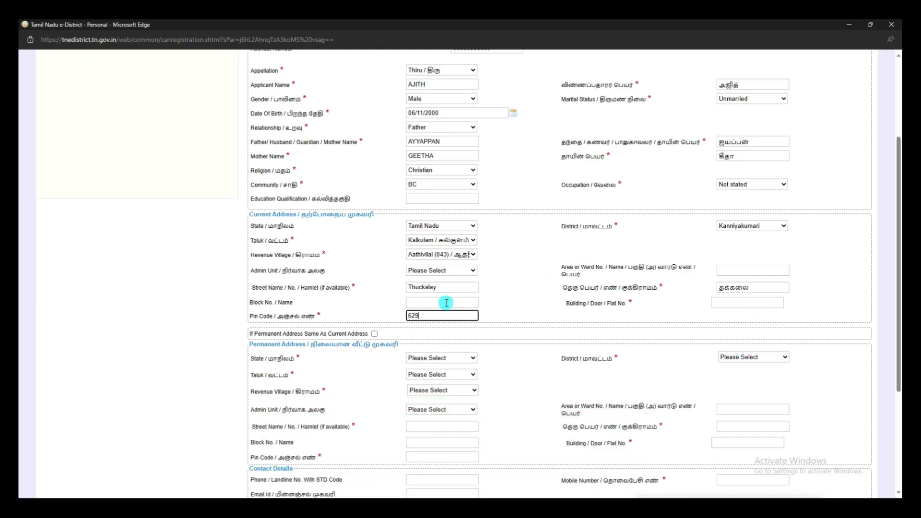
left_click(727, 304)
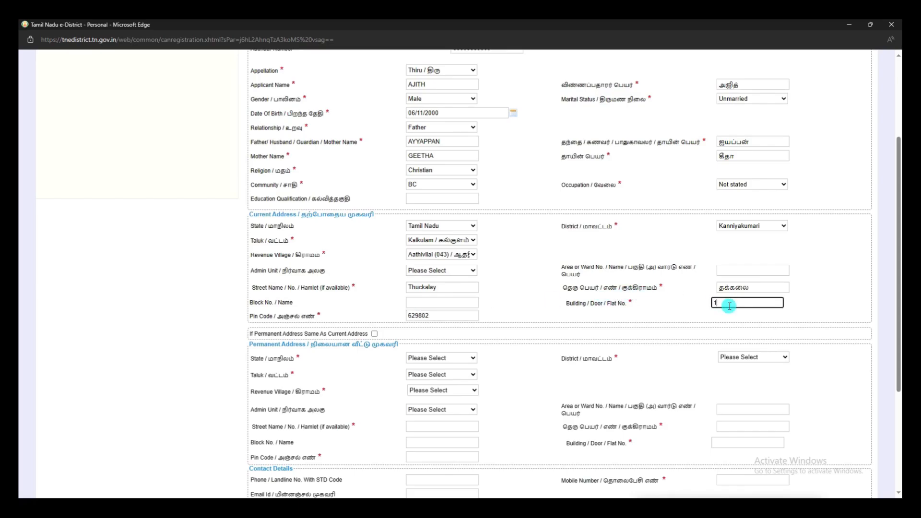
left_click(375, 335)
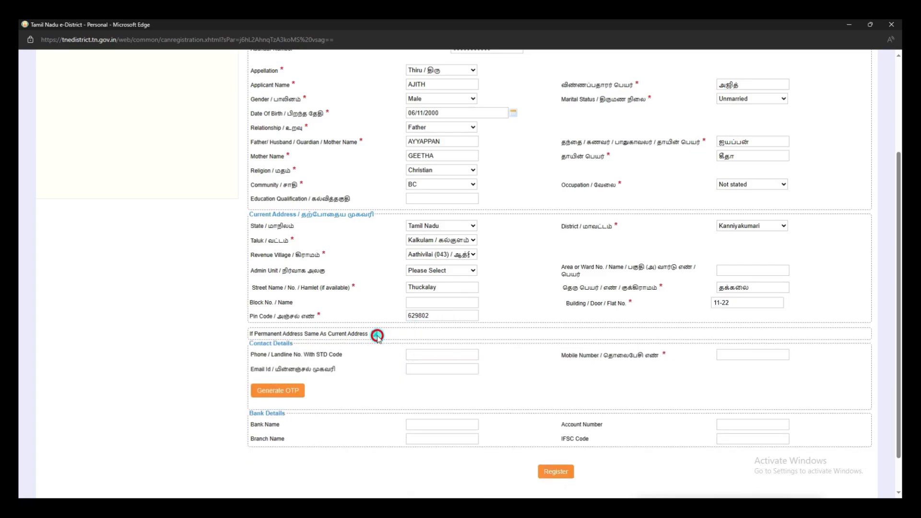
- Enter the mobile number and submit the CAN registration
left_click(755, 356)
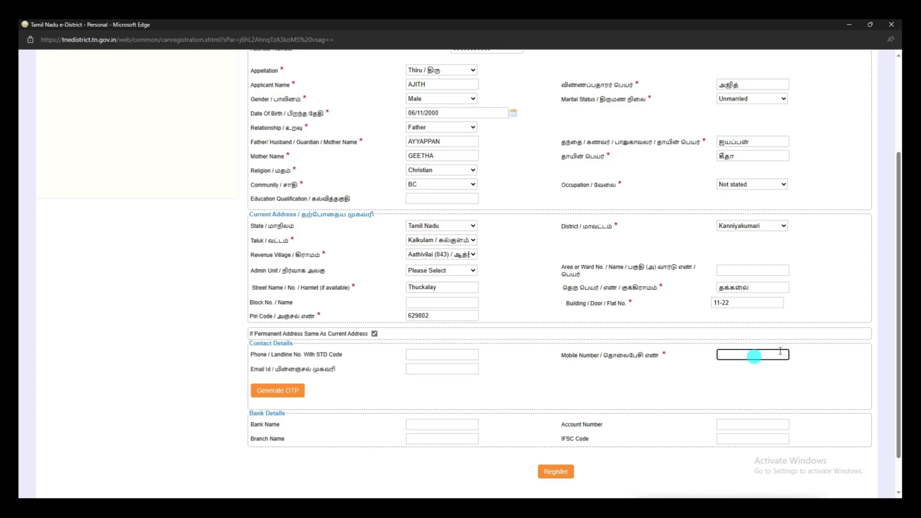
type("0000000000")
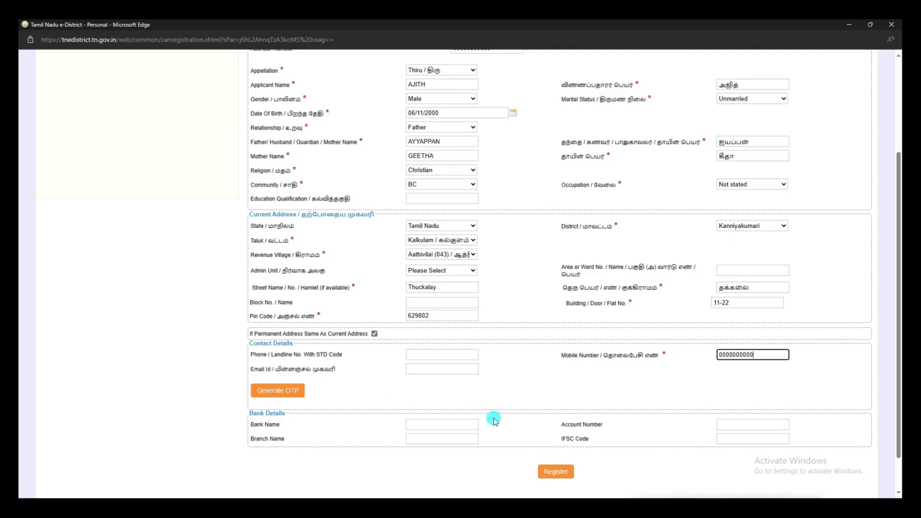
scroll(494, 420, "down", 1)
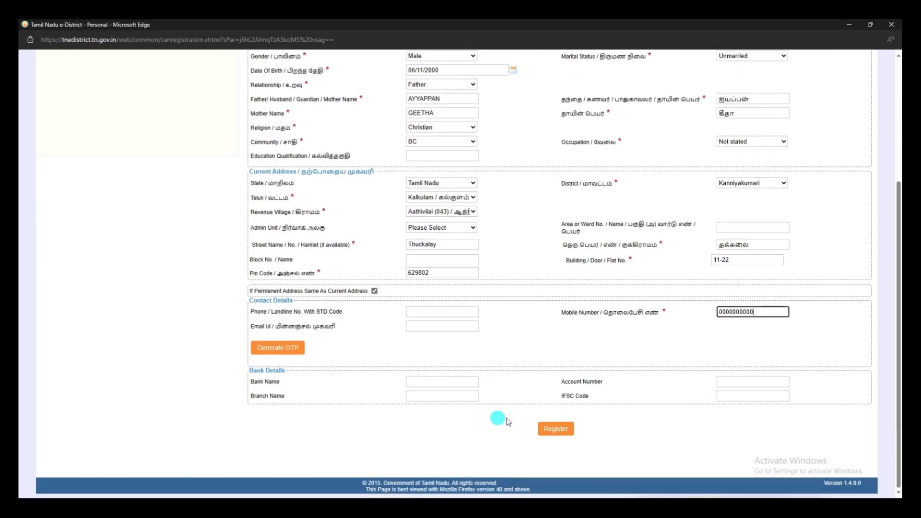
left_click(555, 437)
- Search for the applicant's CAN record by their Aadhaar number
left_click(757, 219)
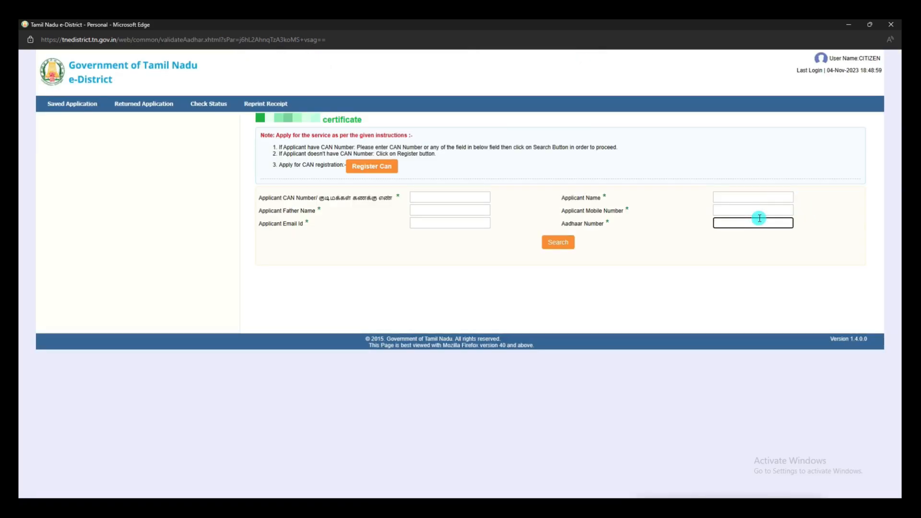
type("3648")
left_click(559, 243)
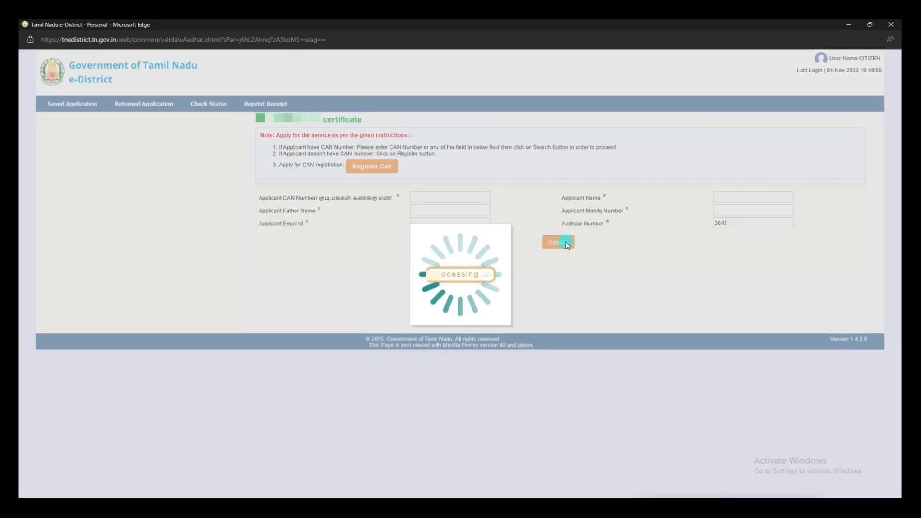
left_click(433, 320)
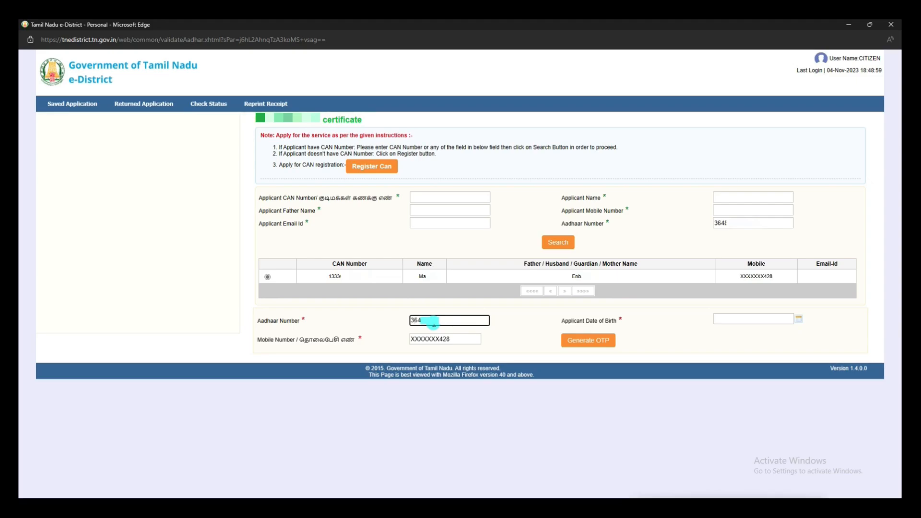
- Set the date of birth to 24 October using the calendar's month/year picker
left_click(743, 319)
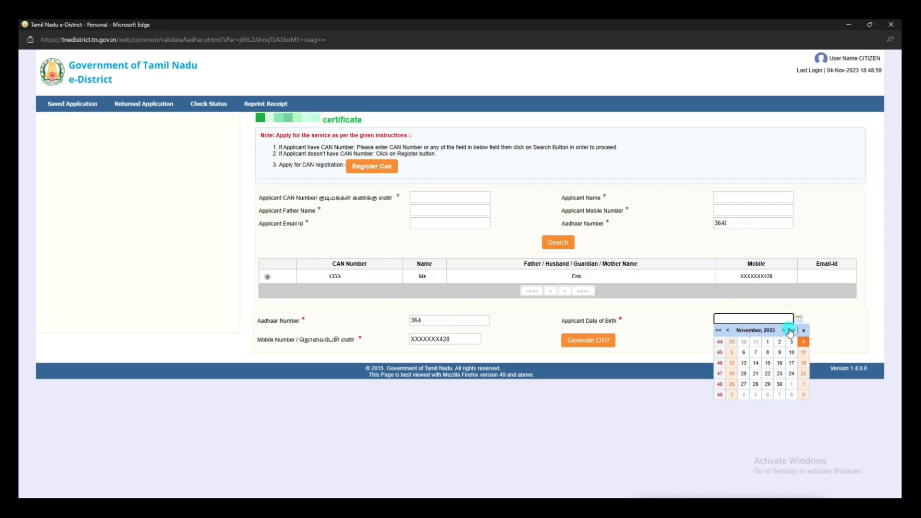
left_click(760, 331)
triple_click(772, 332)
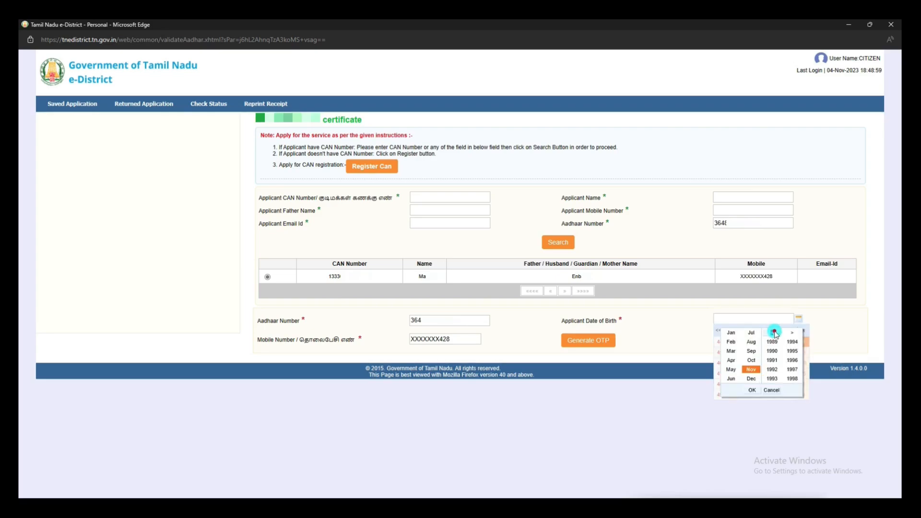
left_click(751, 359)
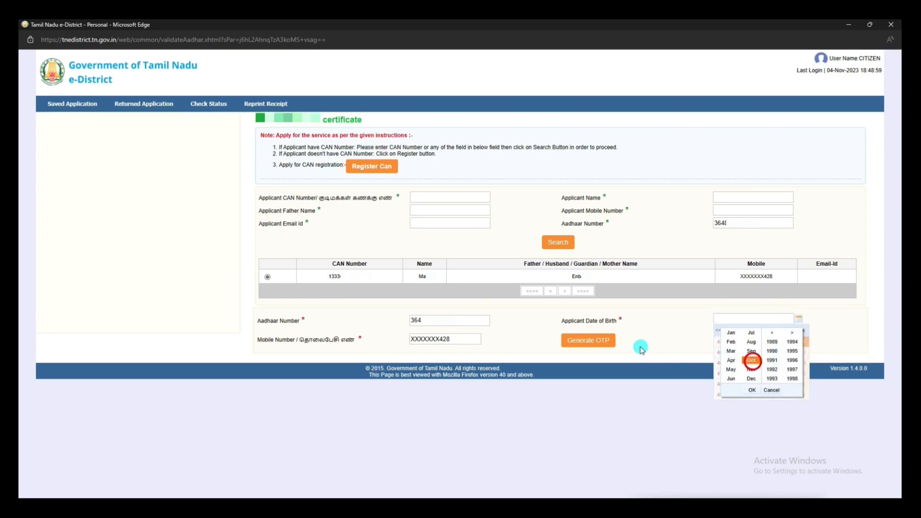
left_click(751, 391)
left_click(752, 373)
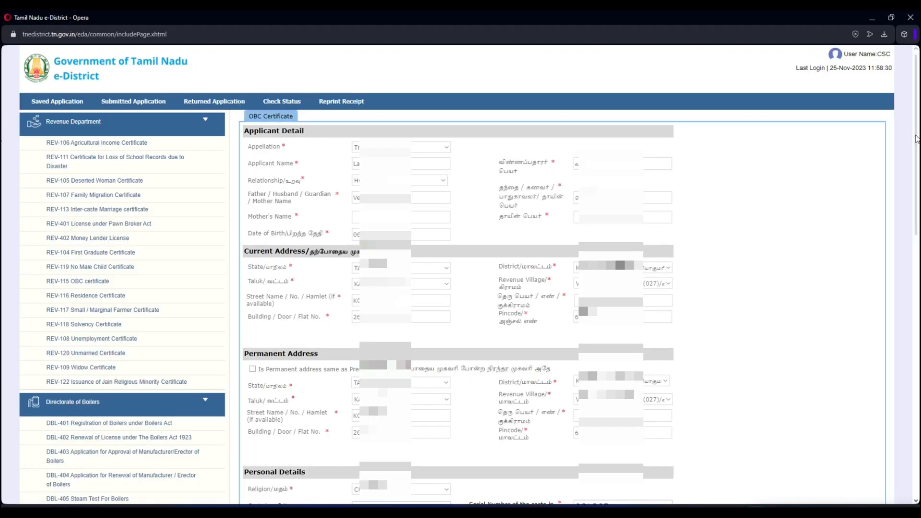
- Set caste to NADAR, OBC serial number to 104, and occupational group to Others
left_click_drag(916, 140, 910, 302)
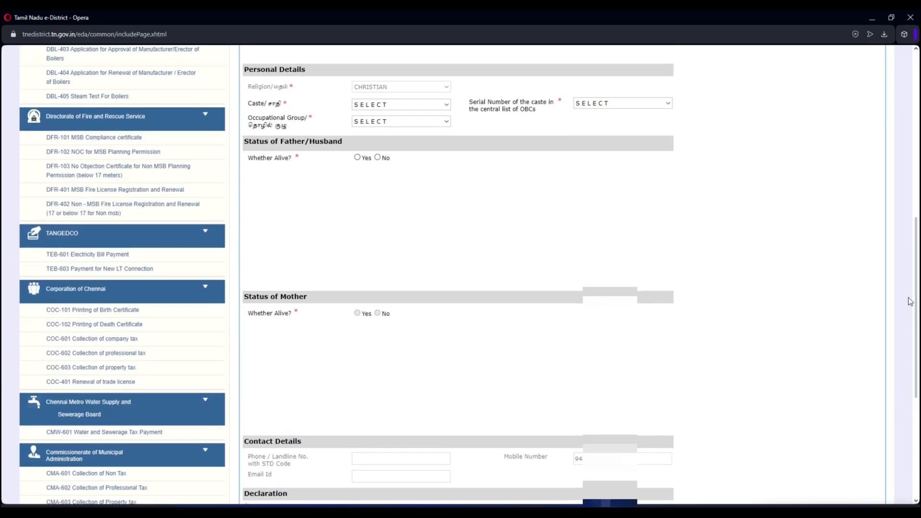
scroll(910, 302, "up", 4)
left_click(435, 276)
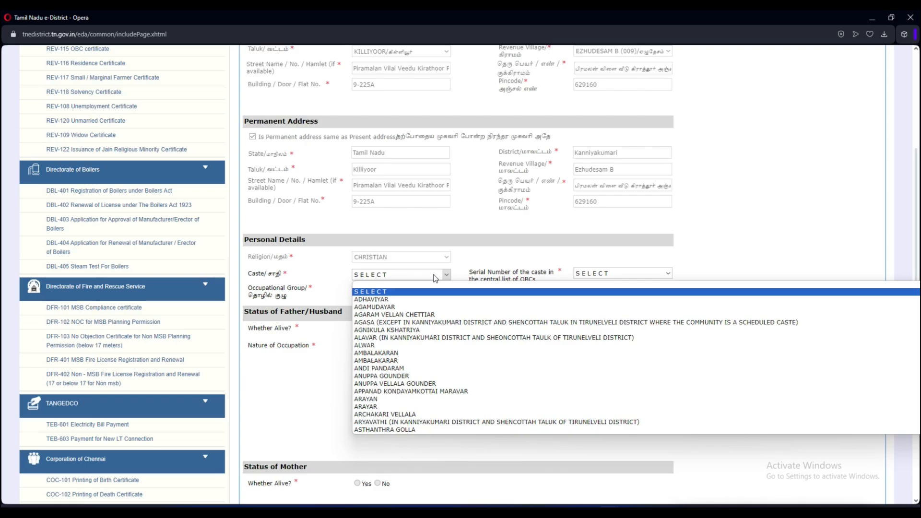
key("n")
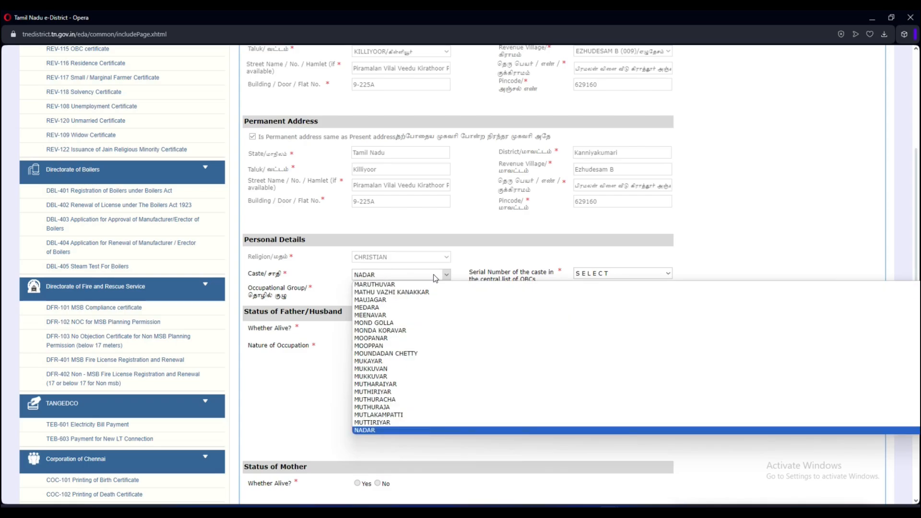
left_click(384, 431)
left_click(588, 273)
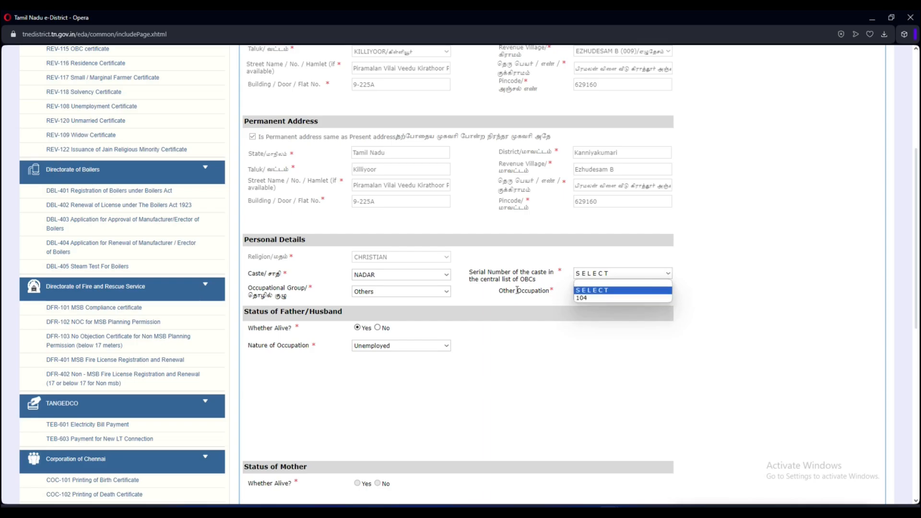
left_click(429, 296)
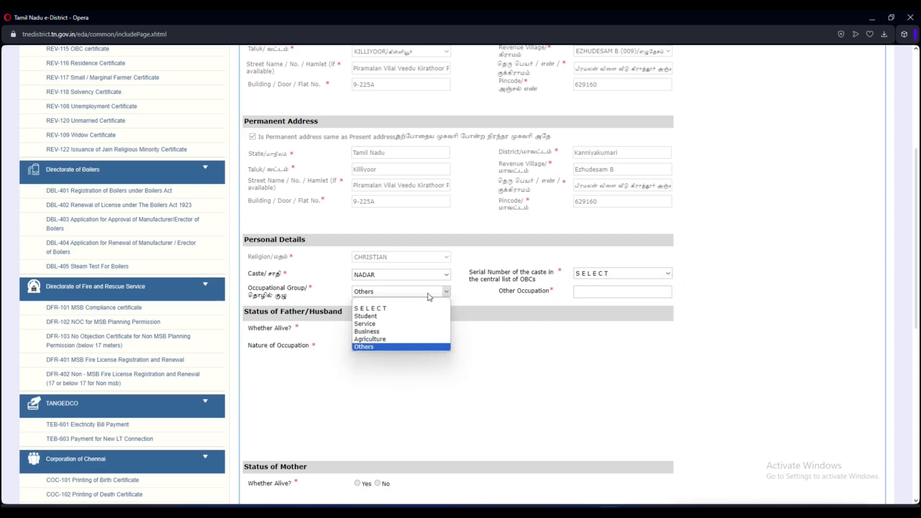
left_click(430, 296)
left_click(606, 273)
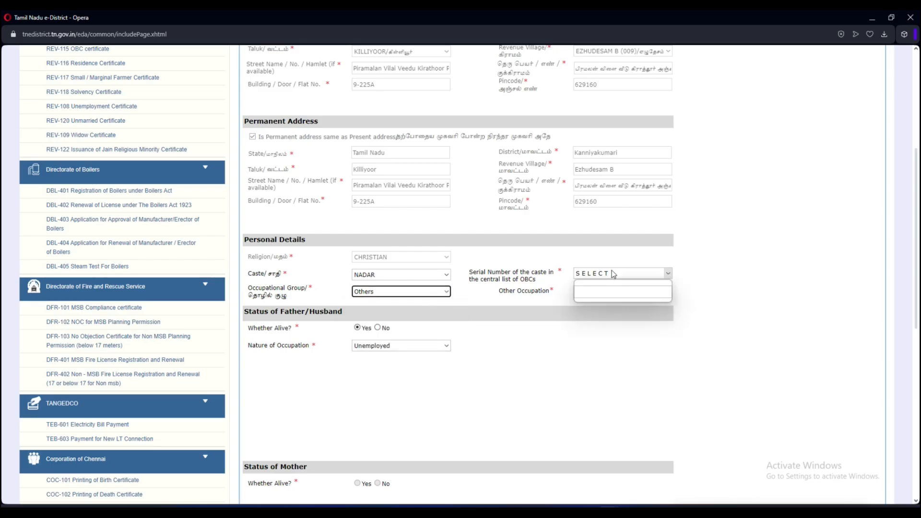
left_click(605, 298)
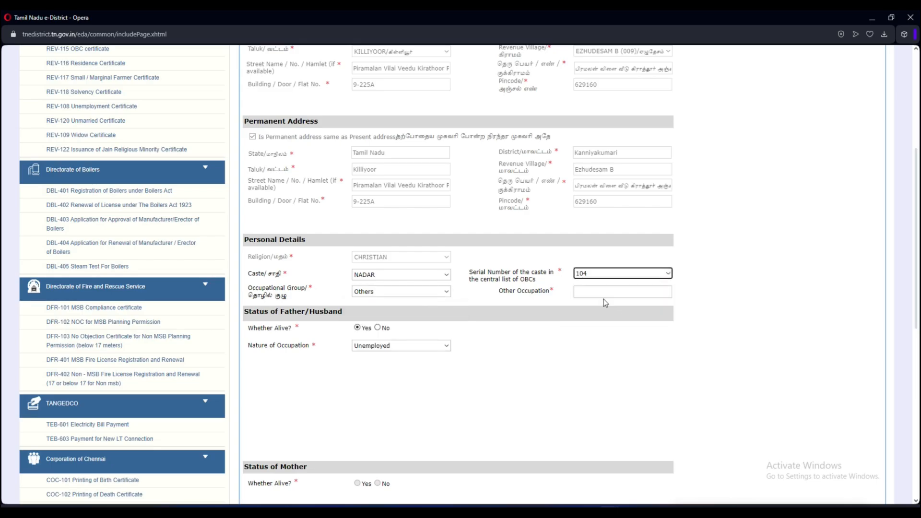
- Enter HOUSE WIFE as the other occupation and submit the OBC application form
left_click(614, 290)
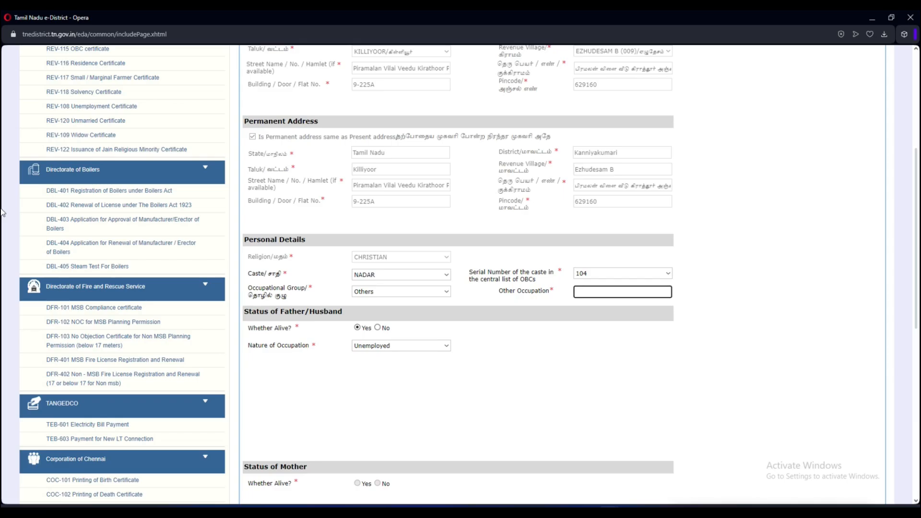
type("HOUS")
type("WIFE")
scroll(451, 357, "down", 1)
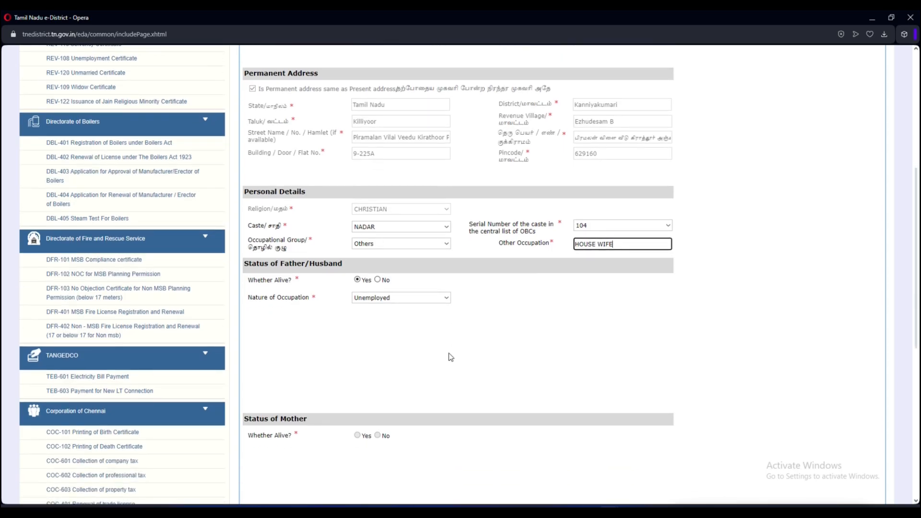
scroll(451, 358, "down", 7)
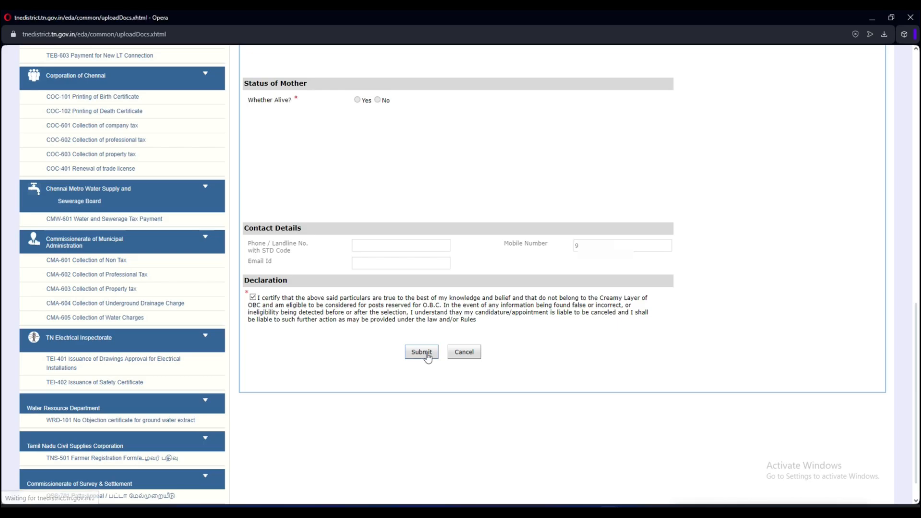
left_click(422, 353)
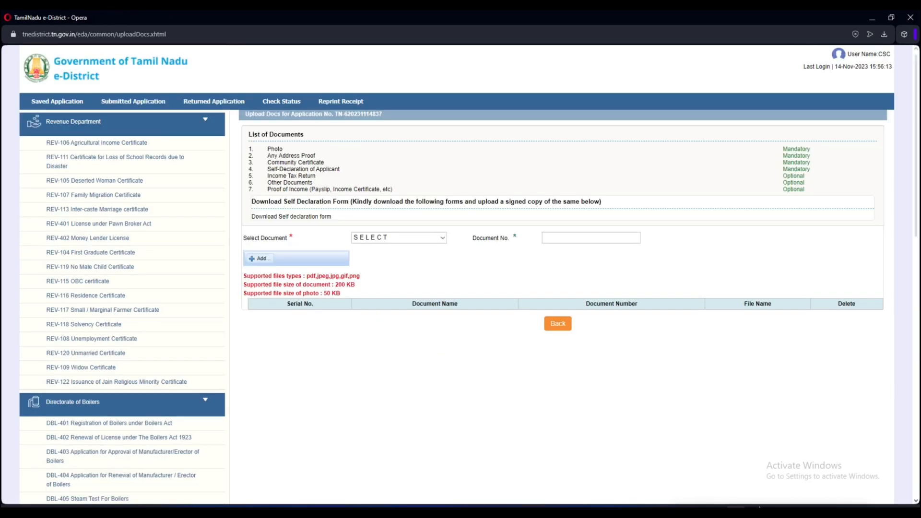
- Attach the Photo as document number 1
left_click(421, 238)
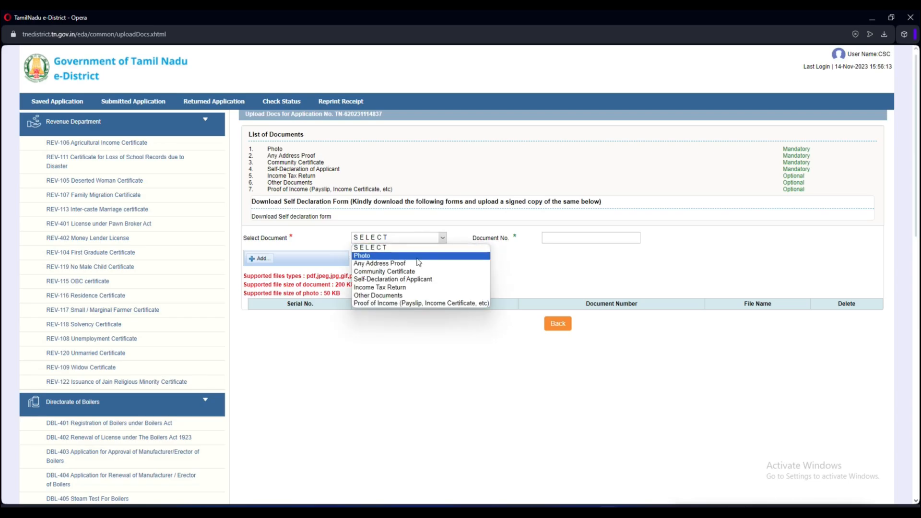
left_click(417, 256)
left_click(589, 238)
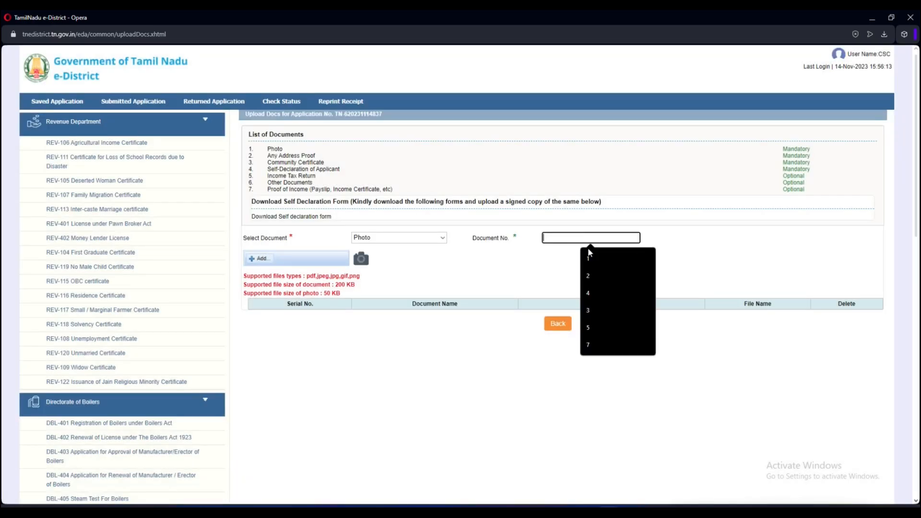
left_click(589, 255)
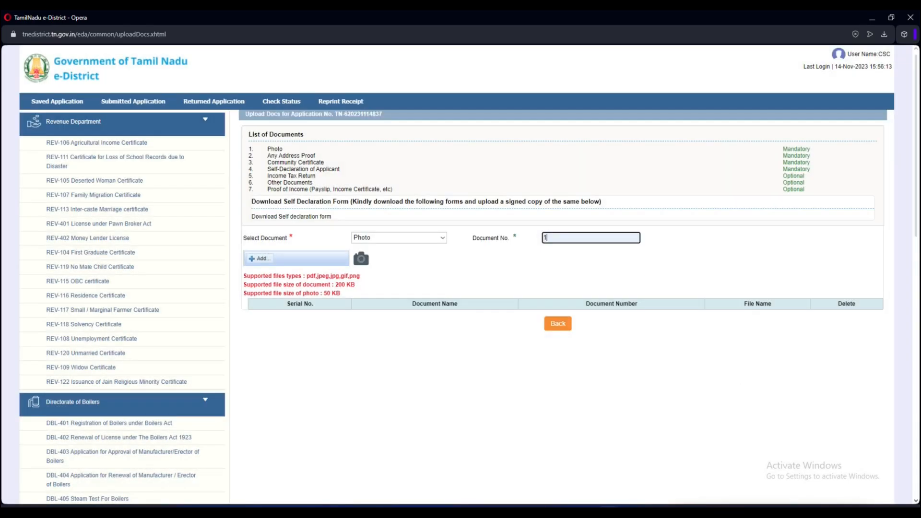
left_click(257, 259)
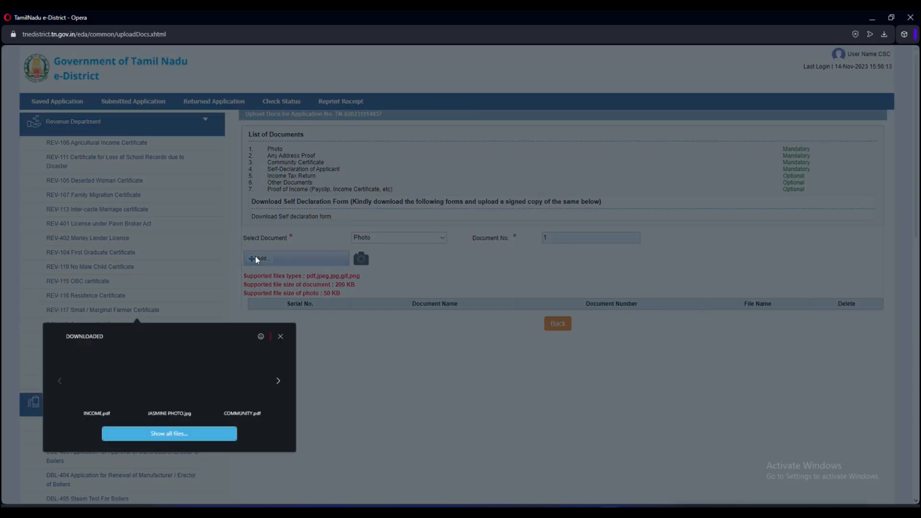
left_click(281, 337)
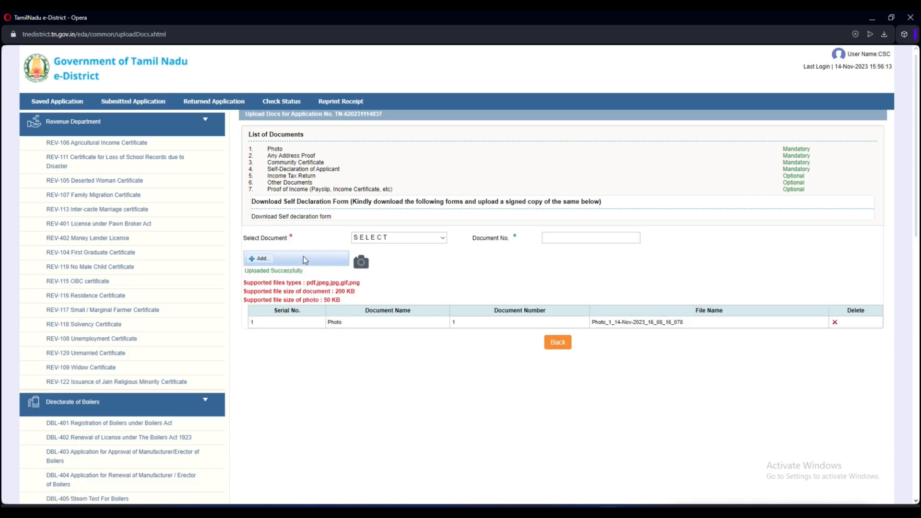
- Attach Any Address Proof as document number 2
left_click(398, 238)
left_click(383, 263)
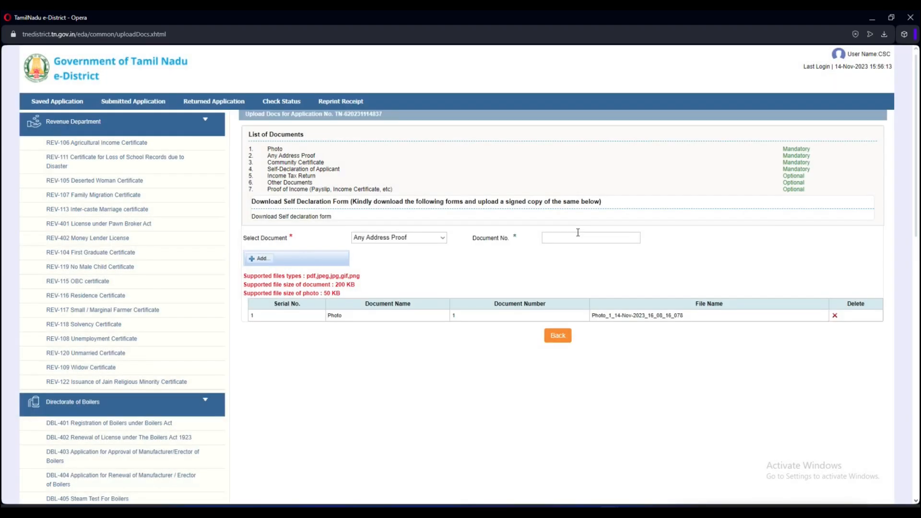
left_click(578, 237)
type("2")
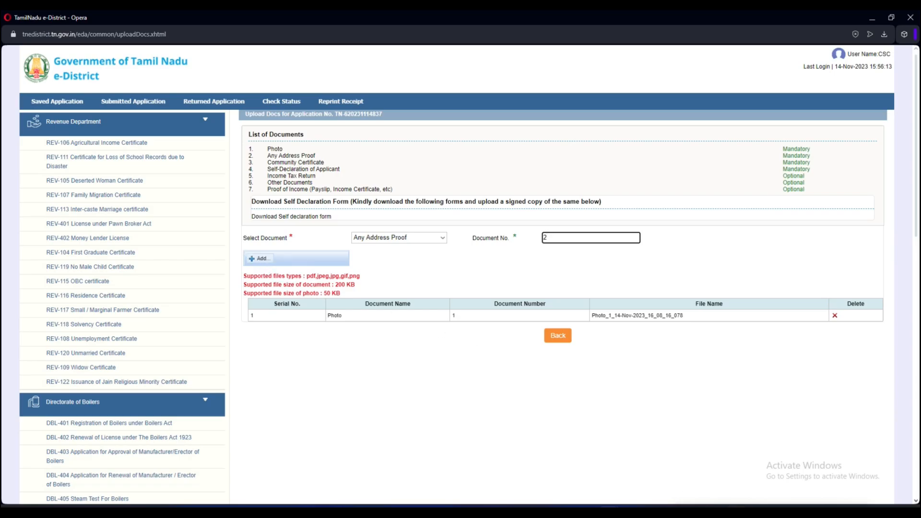
left_click(301, 261)
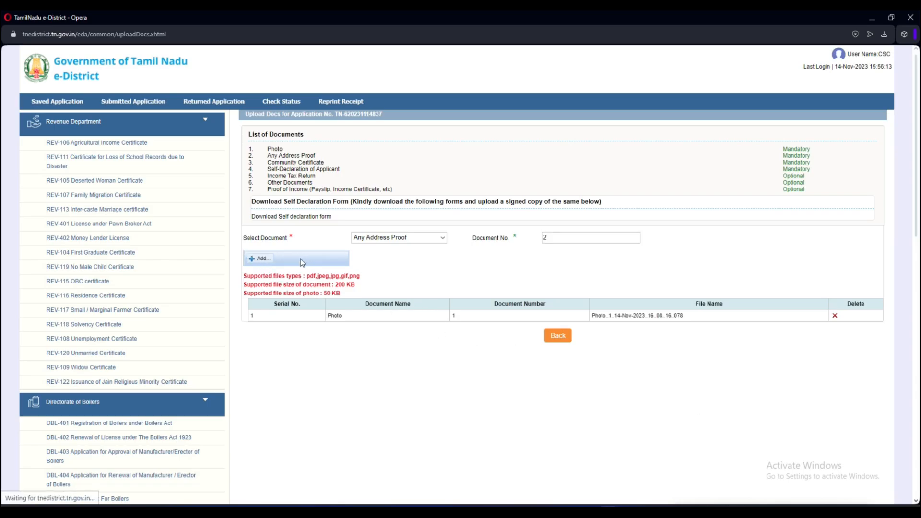
- Attach the Community Certificate as document number 3
left_click(441, 238)
left_click(434, 274)
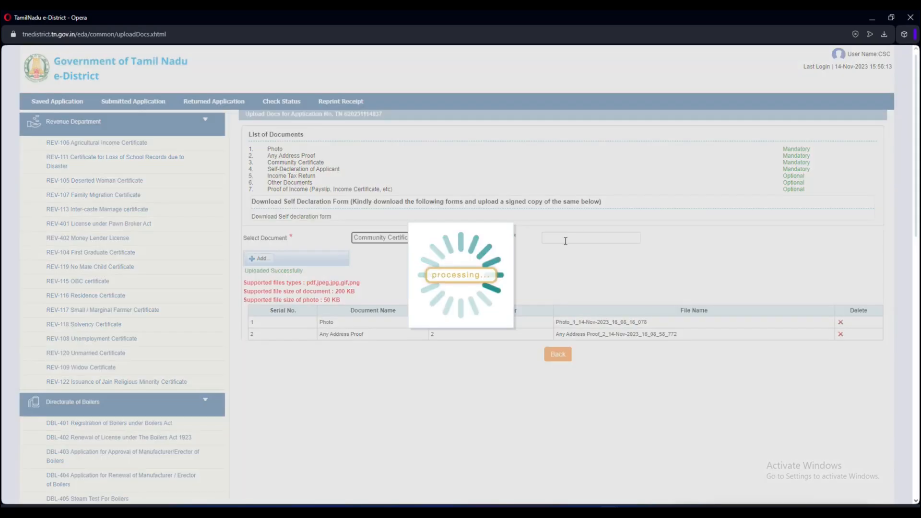
left_click(569, 240)
type("3")
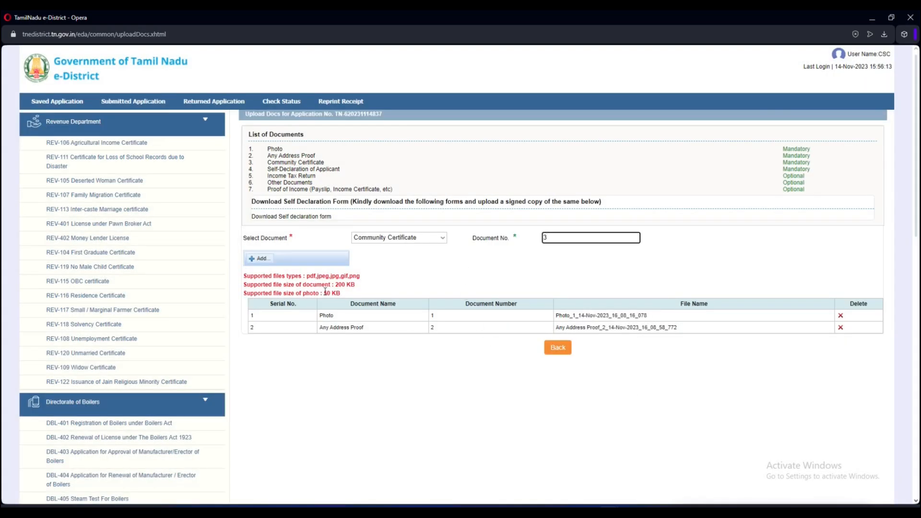
left_click(259, 258)
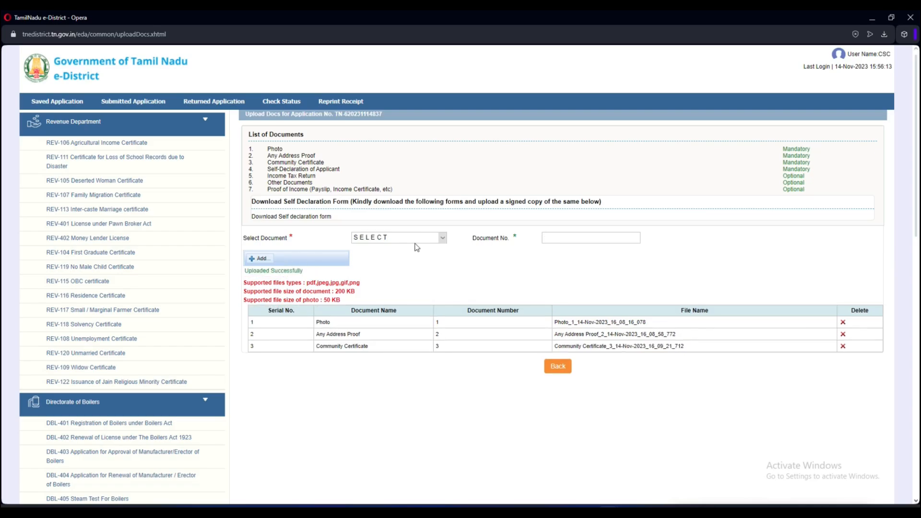
- Download the self-declaration form and upload it as Self-Declaration of Applicant, document 4
left_click(442, 237)
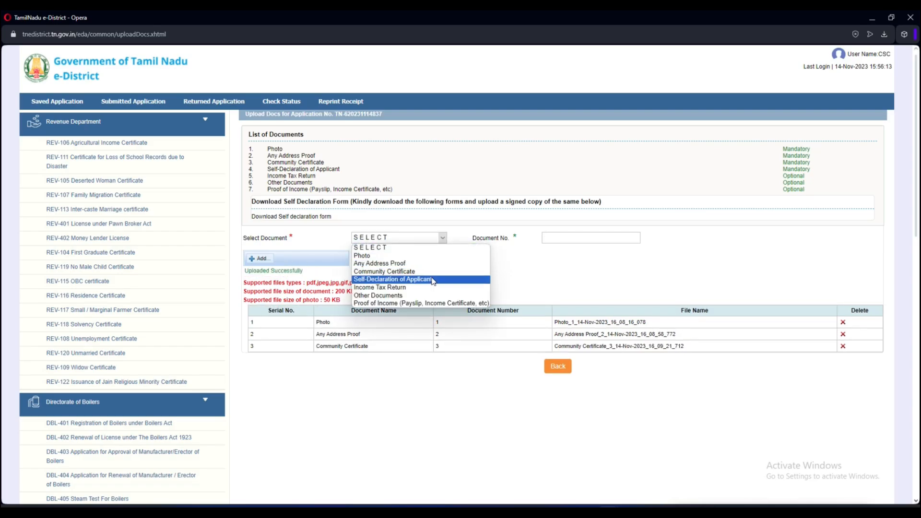
left_click(292, 221)
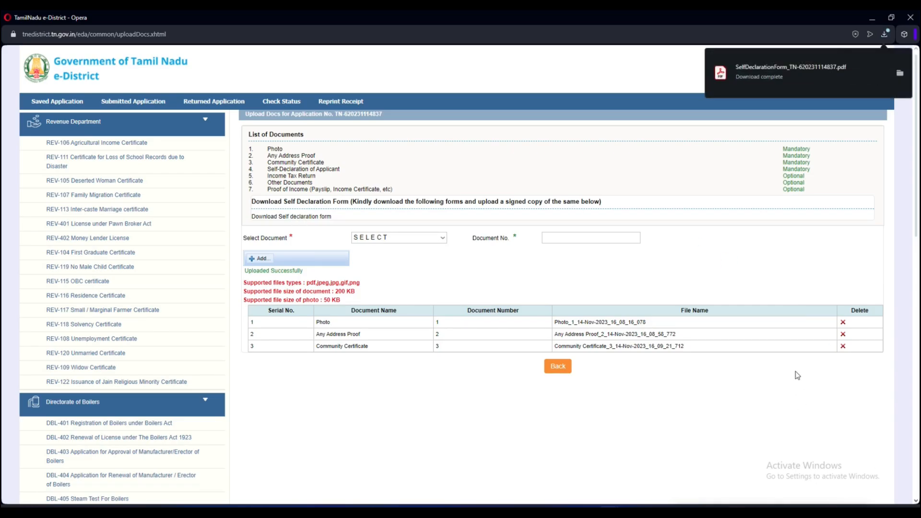
left_click(405, 238)
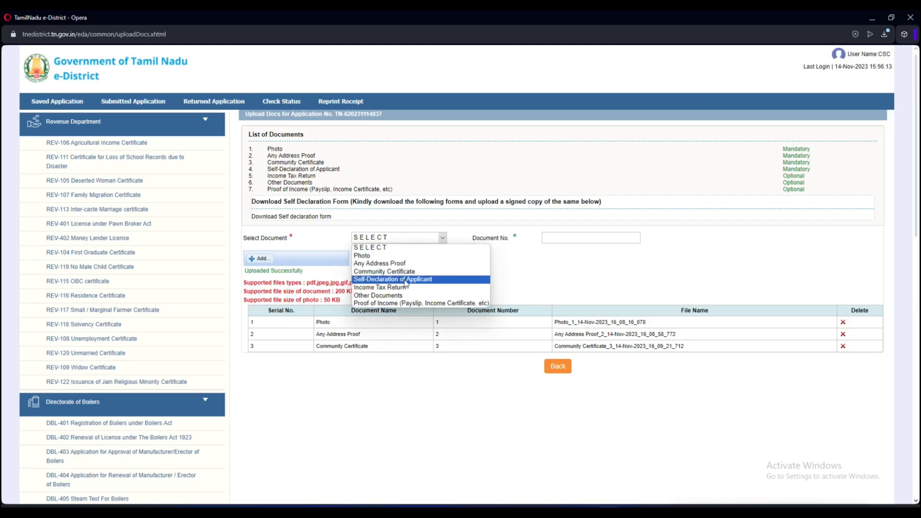
left_click(405, 280)
left_click(553, 237)
type("4")
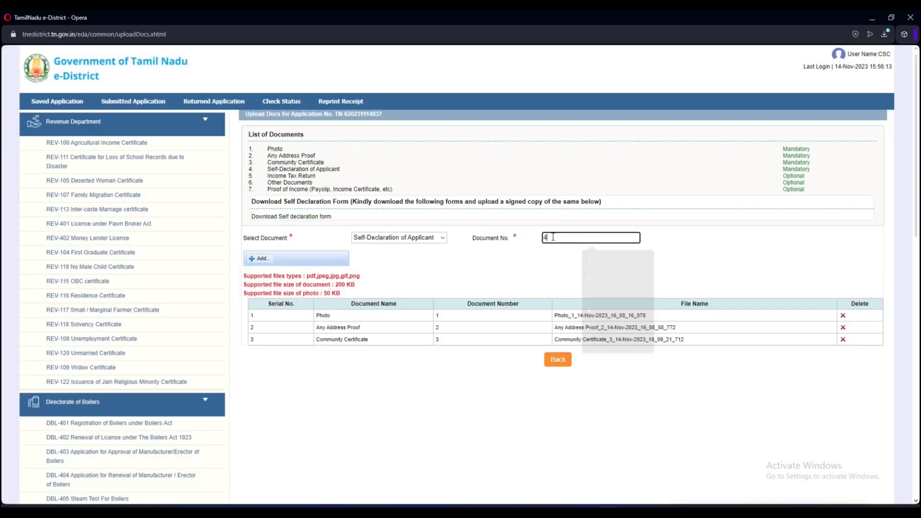
left_click(258, 258)
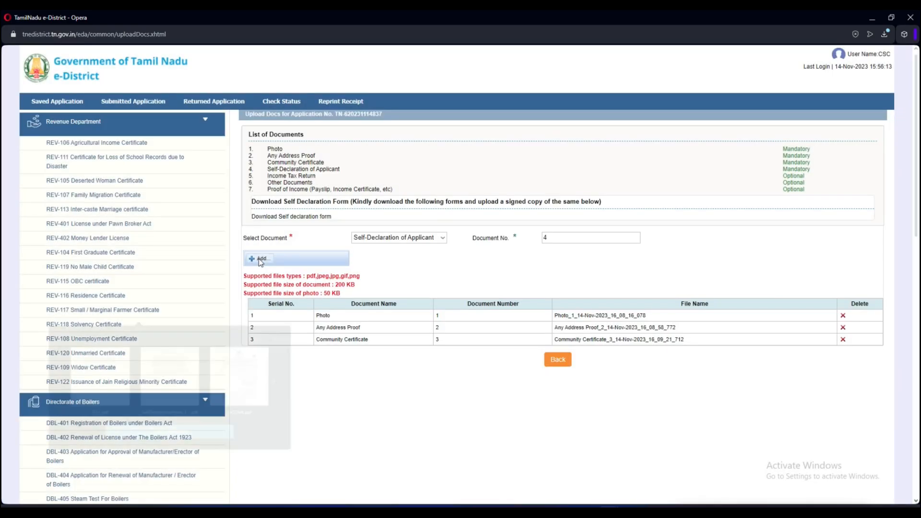
left_click(105, 376)
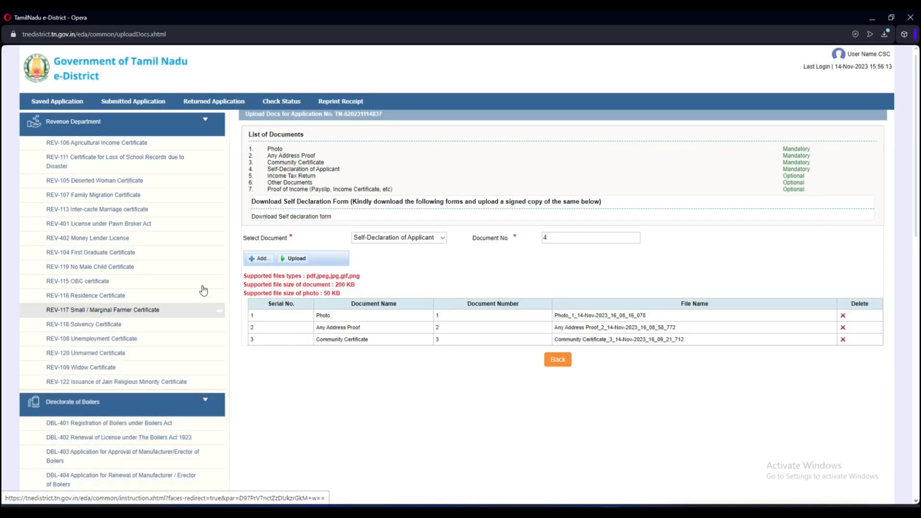
left_click(297, 257)
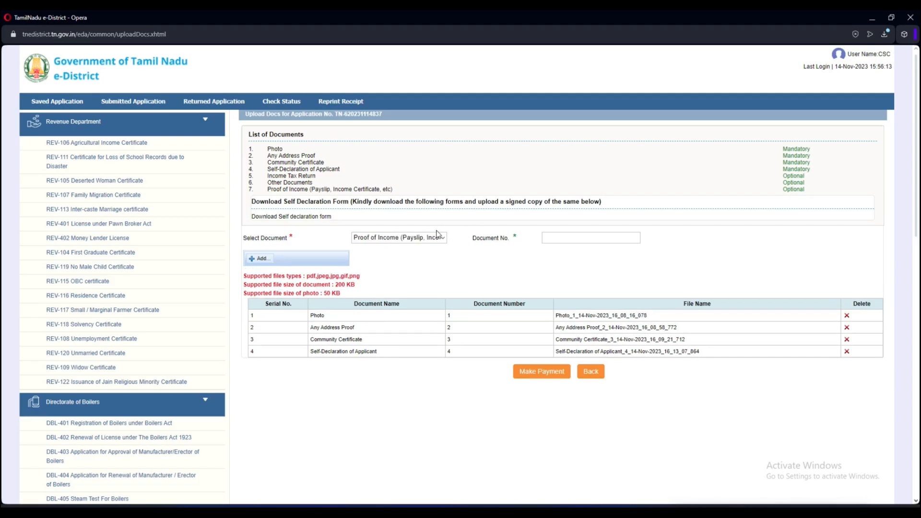
- Upload the Proof of Income as document 5 and proceed to payment
left_click(440, 238)
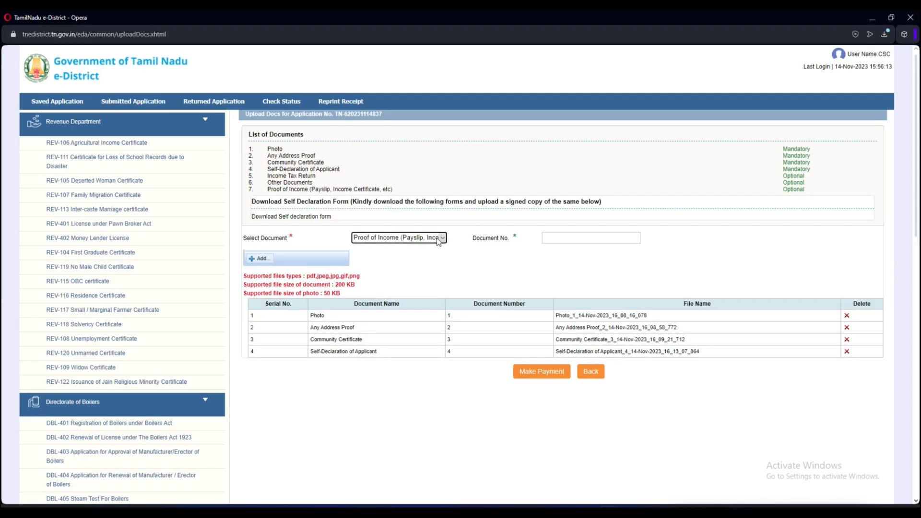
left_click(433, 303)
left_click(614, 242)
type("5")
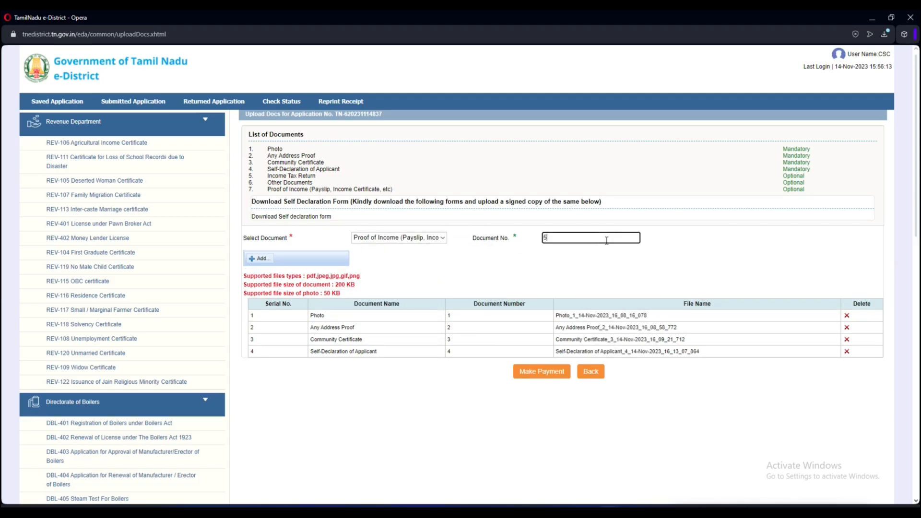
left_click(255, 260)
left_click(299, 261)
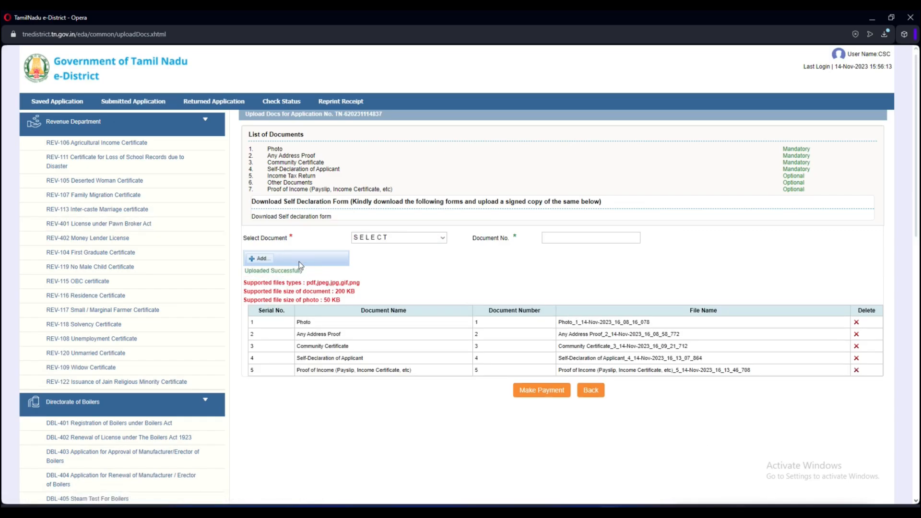
left_click(538, 390)
- Pay the Rs 60 service charge by Cash, agreeing to the terms and conditions
left_click(434, 146)
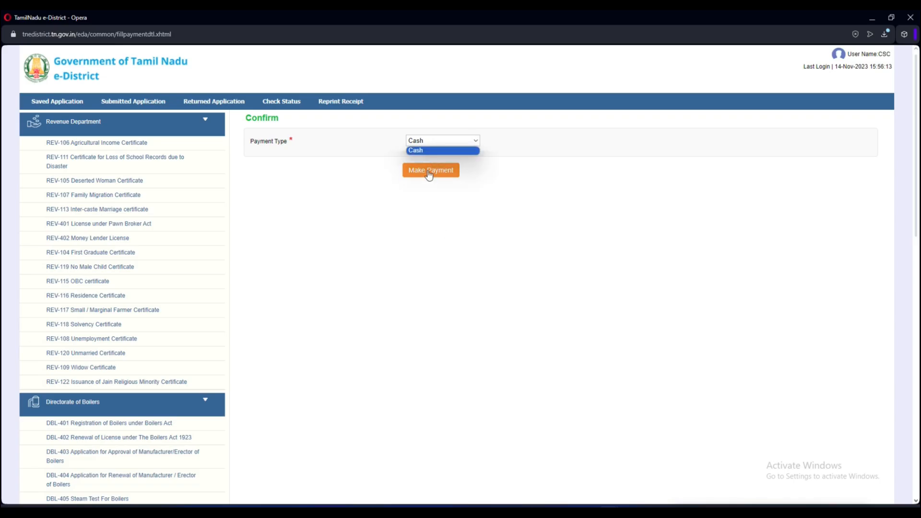
left_click(434, 150)
left_click(431, 170)
left_click(502, 90)
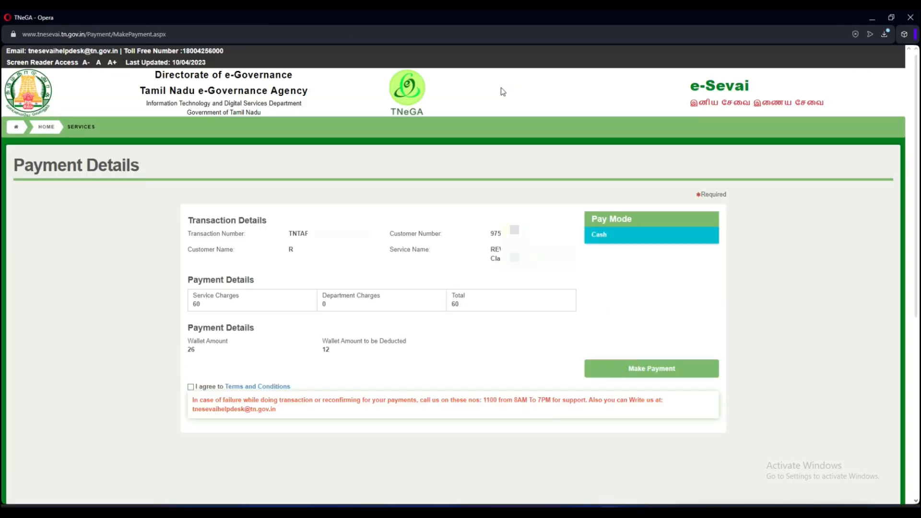
left_click(190, 386)
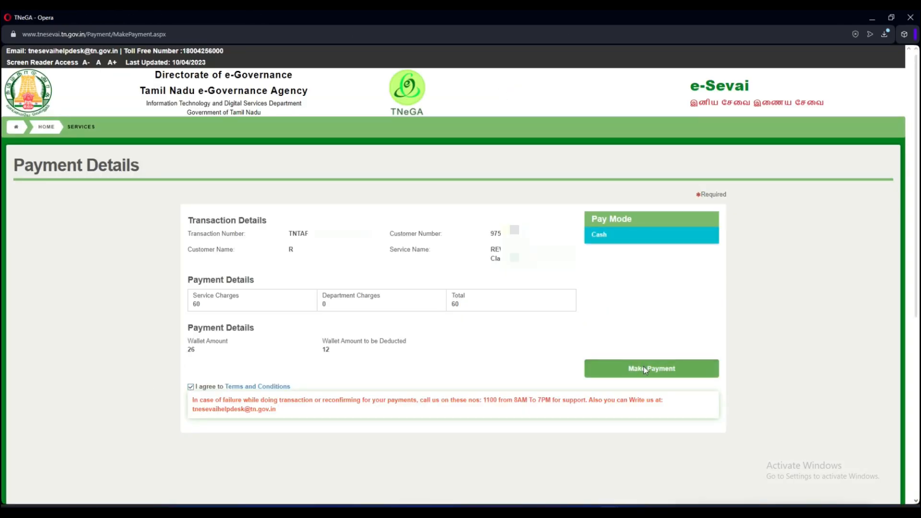
left_click(645, 369)
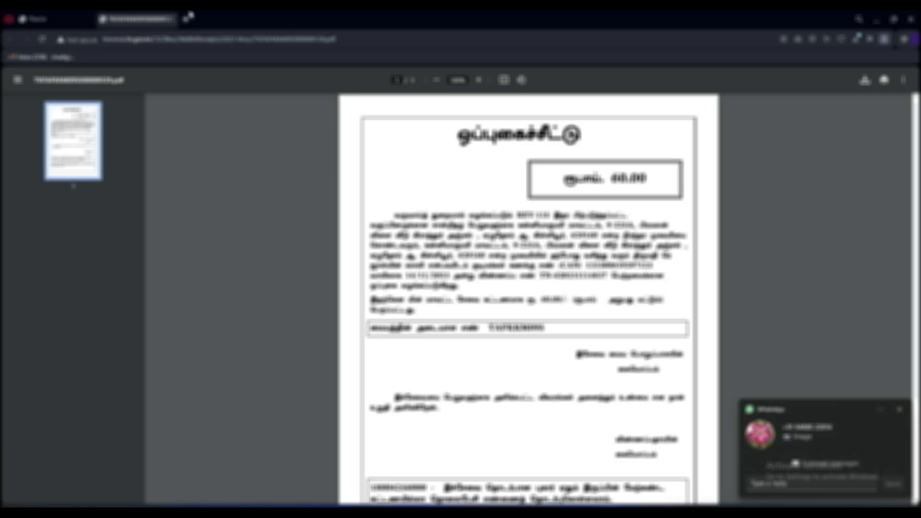
- Print the payment receipt from the Opera PDF viewer to the physical printer
key("ctrl+p")
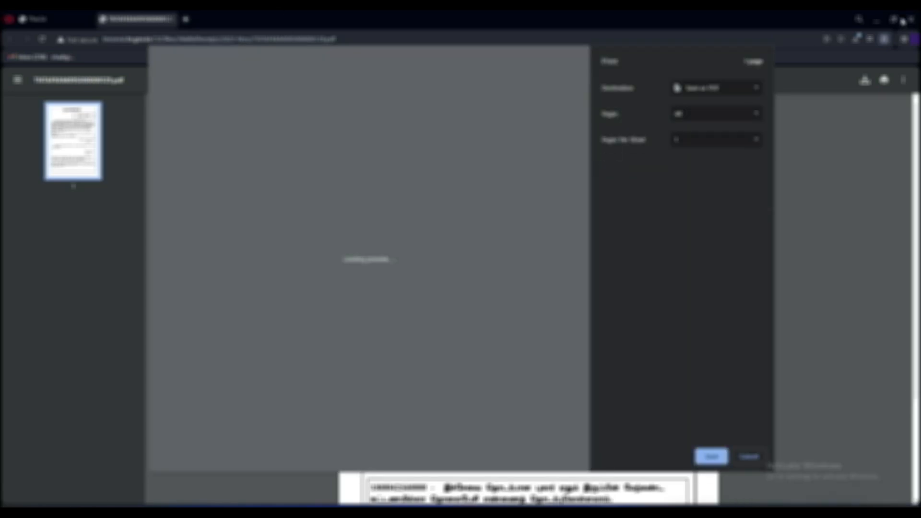
left_click(733, 91)
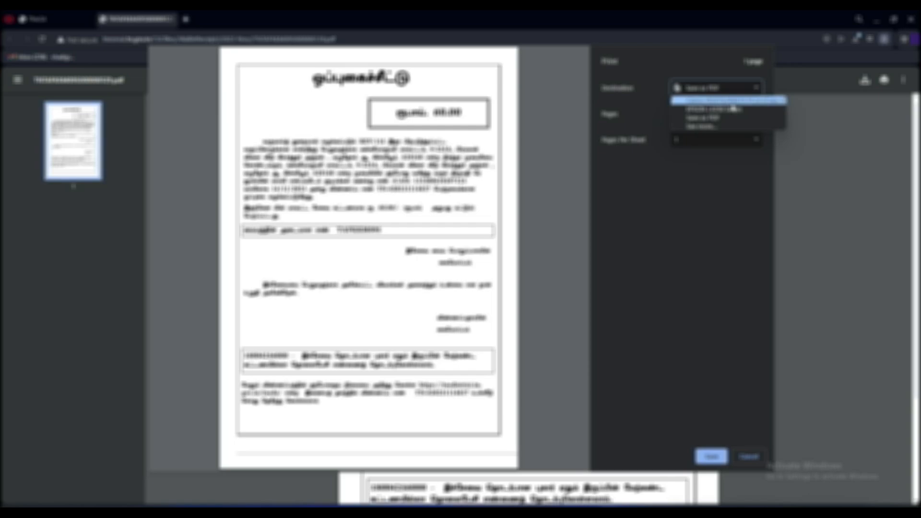
left_click(733, 110)
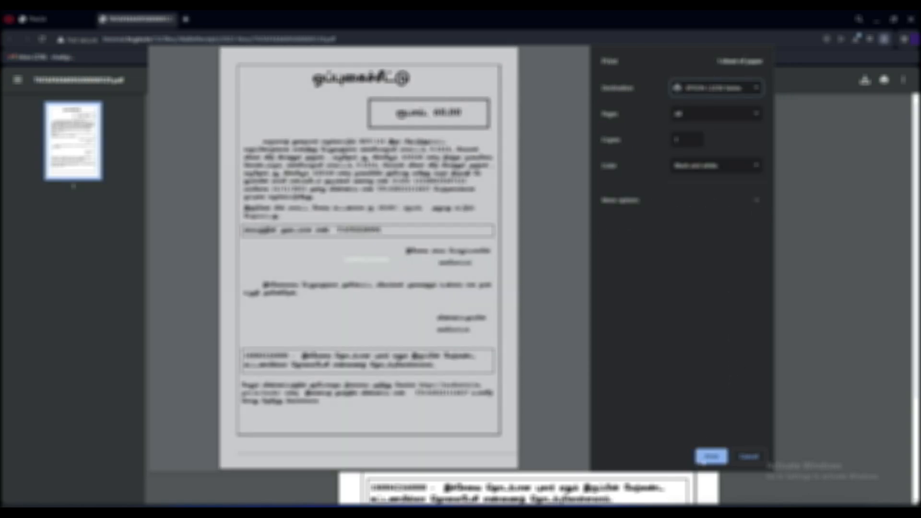
left_click(710, 457)
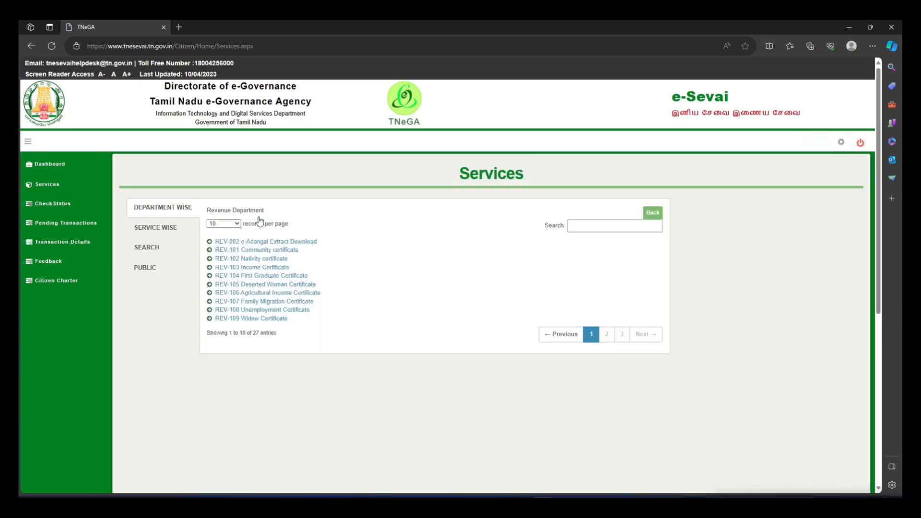
- Launch e-District via the REV-102 Nativity certificate service, maximize it, and view Returned Applications
left_click(248, 260)
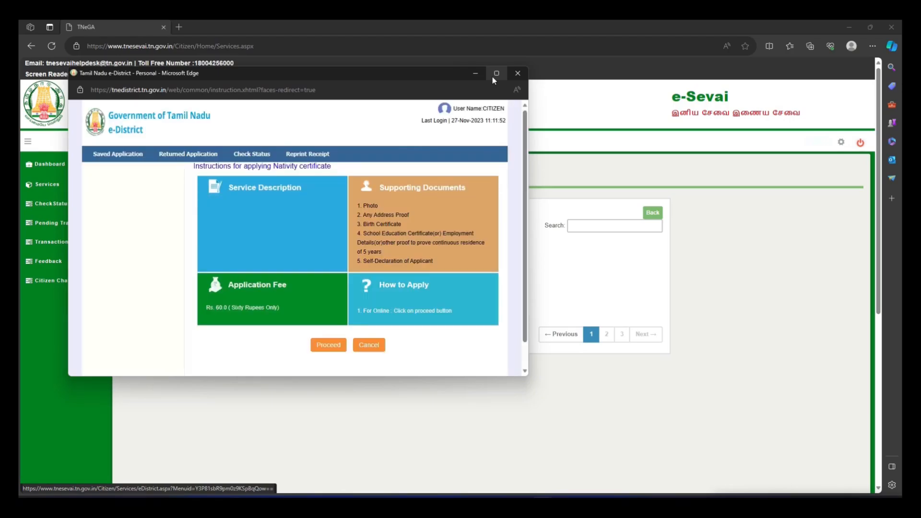
left_click(496, 74)
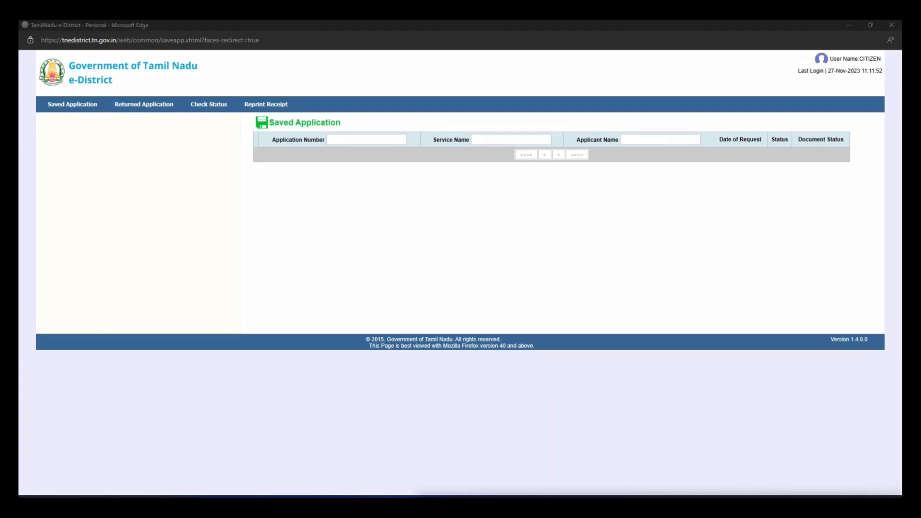
left_click_drag(40, 93, 102, 115)
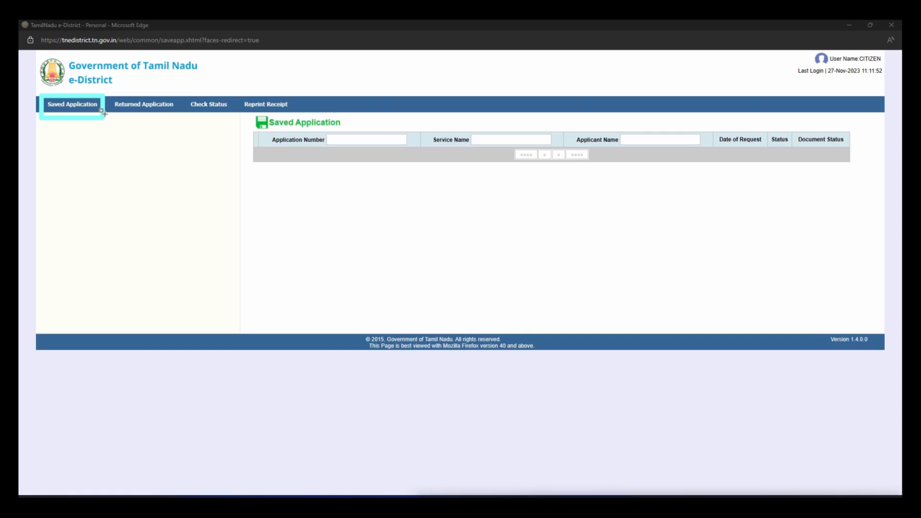
left_click(722, 499)
mouse_move(105, 97)
left_mouse_down()
mouse_move(142, 122)
mouse_move(181, 117)
left_mouse_up()
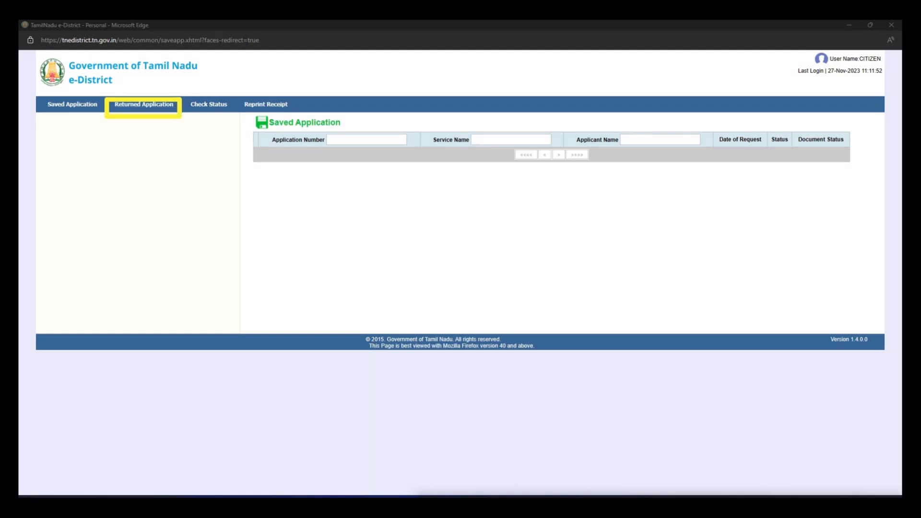
left_click(149, 114)
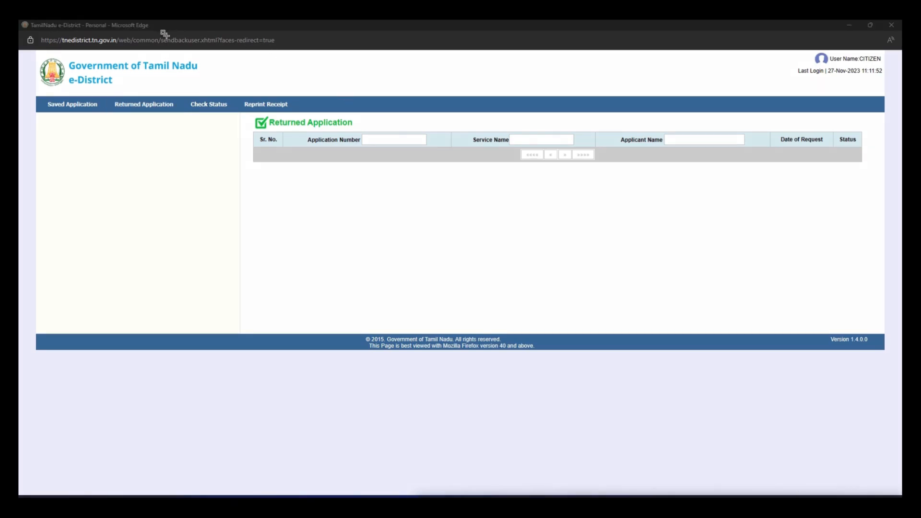
mouse_move(183, 93)
left_mouse_down()
mouse_move(206, 119)
mouse_move(233, 116)
left_mouse_up()
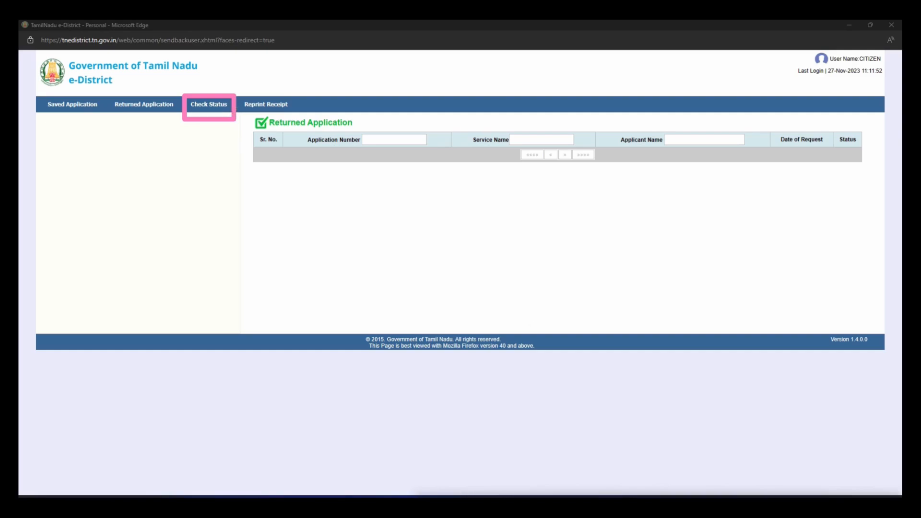
- Search application statuses from 01-Nov-2022 to 27-Nov-2023
left_click(216, 107)
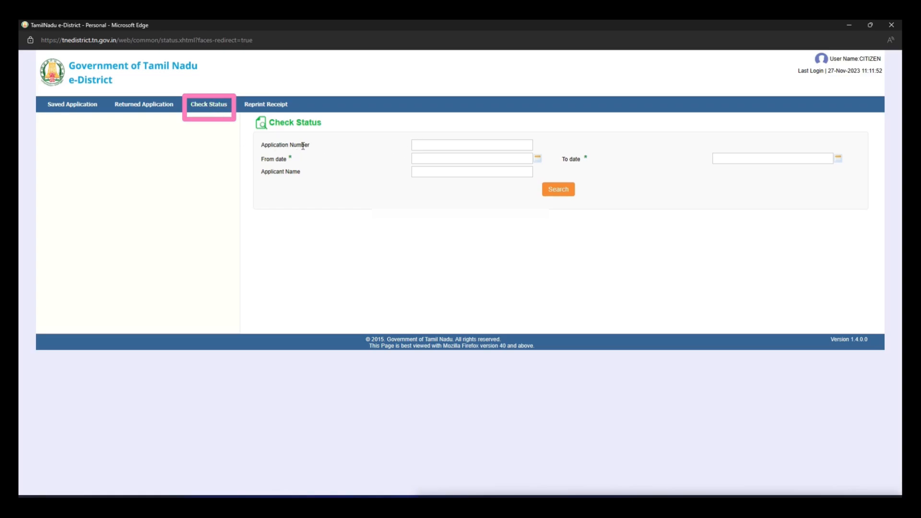
left_click_drag(310, 144, 263, 148)
left_click(308, 157)
left_click(528, 160)
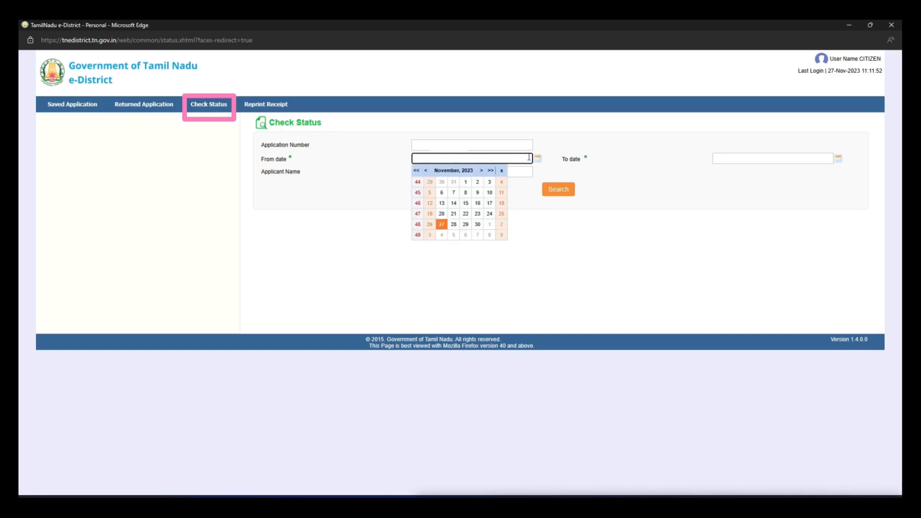
left_click(448, 171)
left_click(469, 209)
left_click(448, 231)
left_click(453, 182)
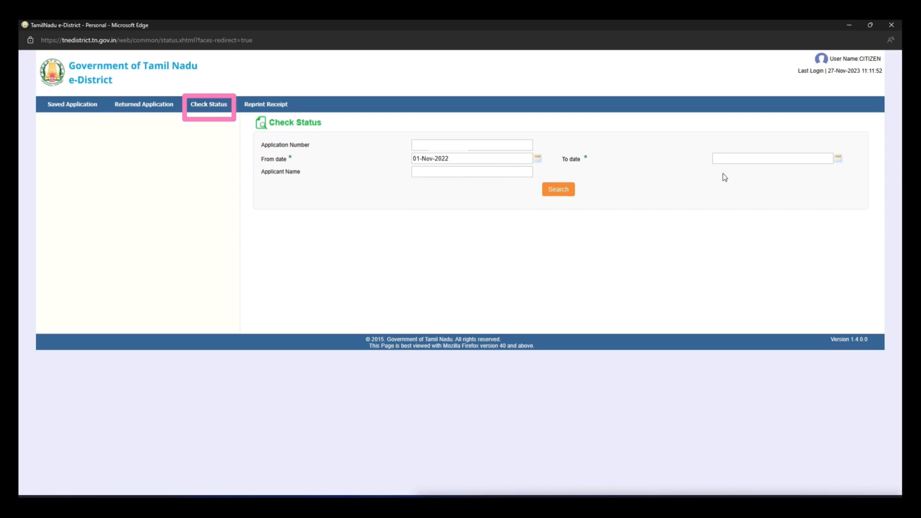
left_click(729, 160)
left_click(741, 224)
left_click(558, 189)
- View the first result's approved community certificate, then open the Reprint Receipt list
left_click(263, 231)
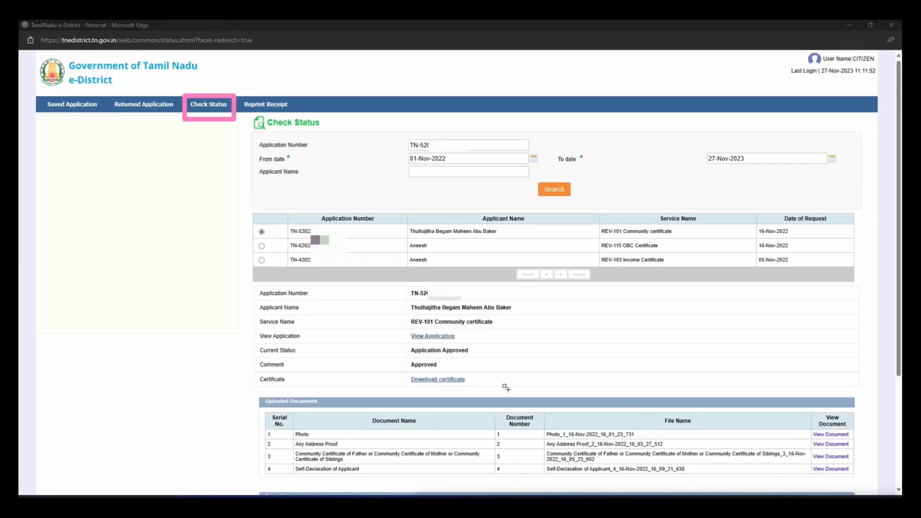
left_click_drag(466, 383, 476, 391)
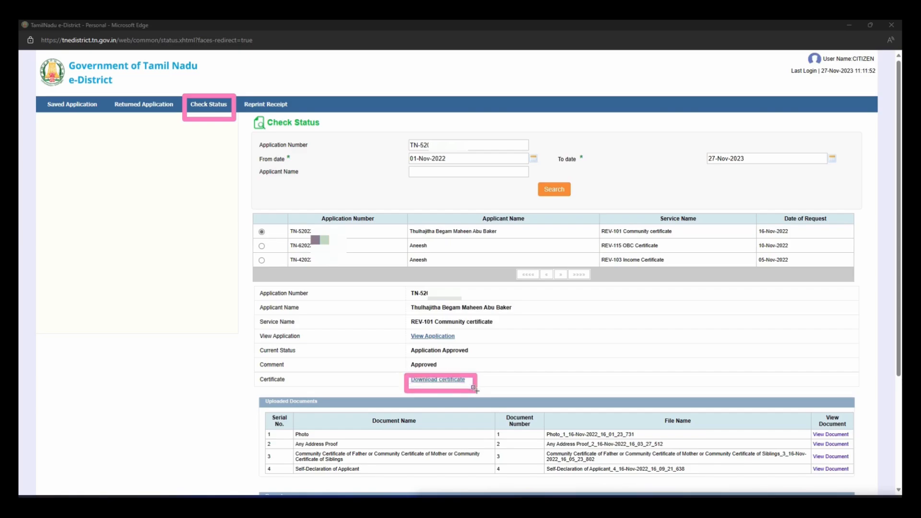
key("Escape")
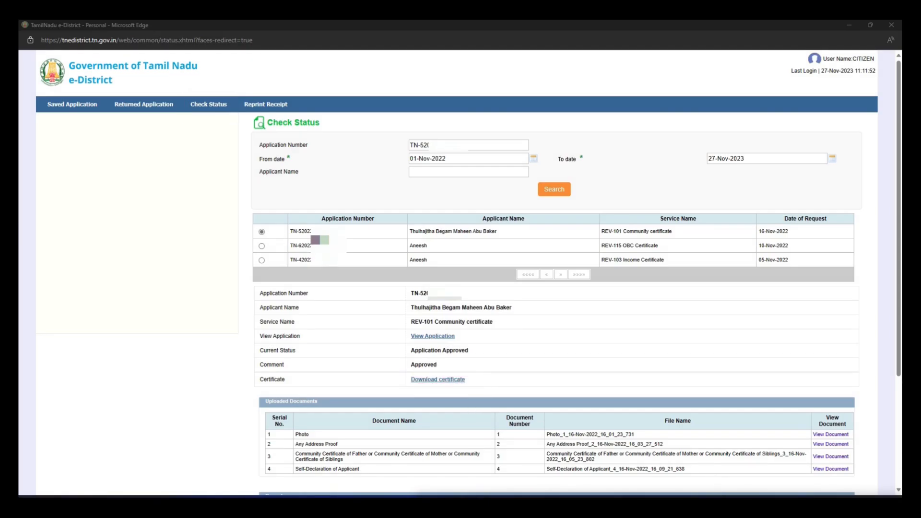
left_click(274, 107)
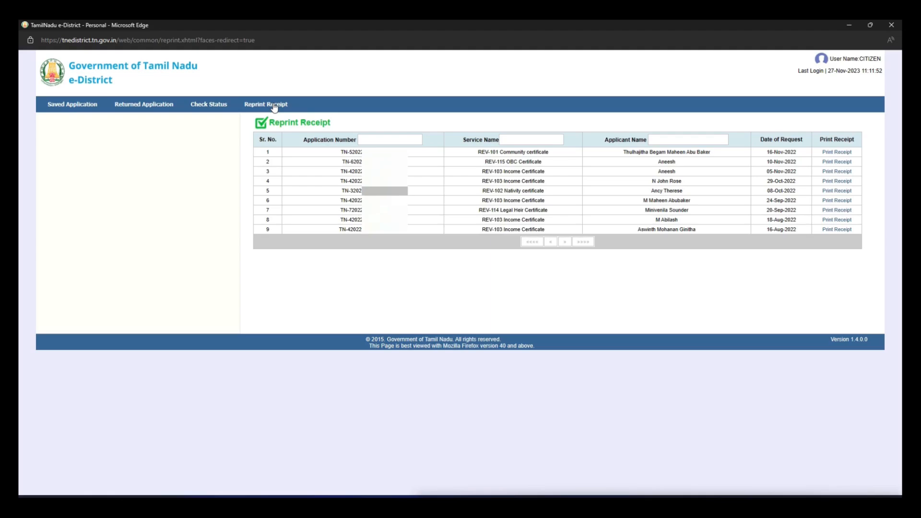